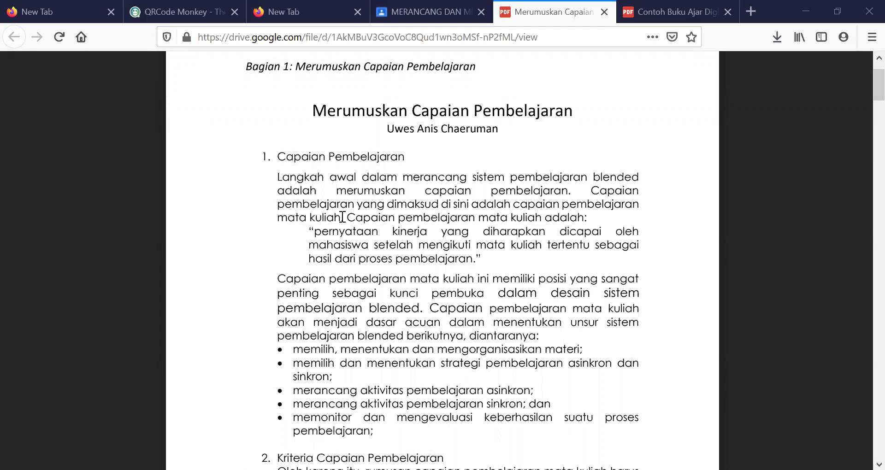
Step: Review the Merumuskan Capaian Pembelajaran PDF through its further-study links, then open the ABCD Learning Objective Model video and close it again
scroll(342, 217, "down", 10)
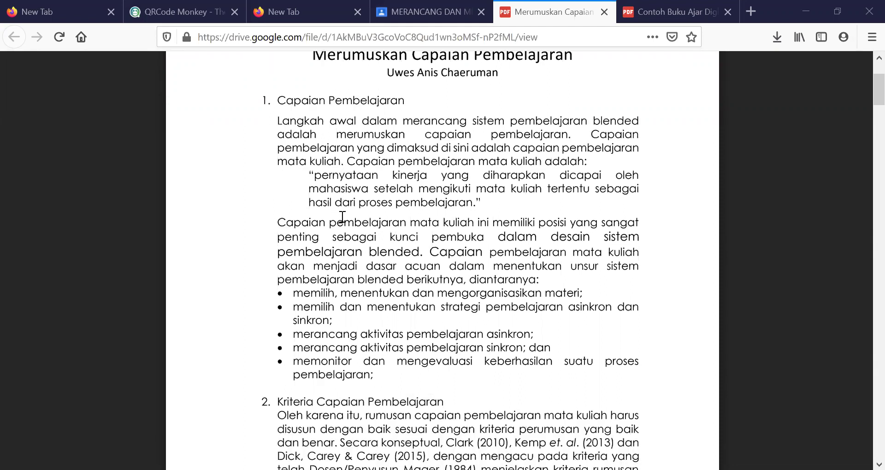
scroll(343, 217, "down", 10)
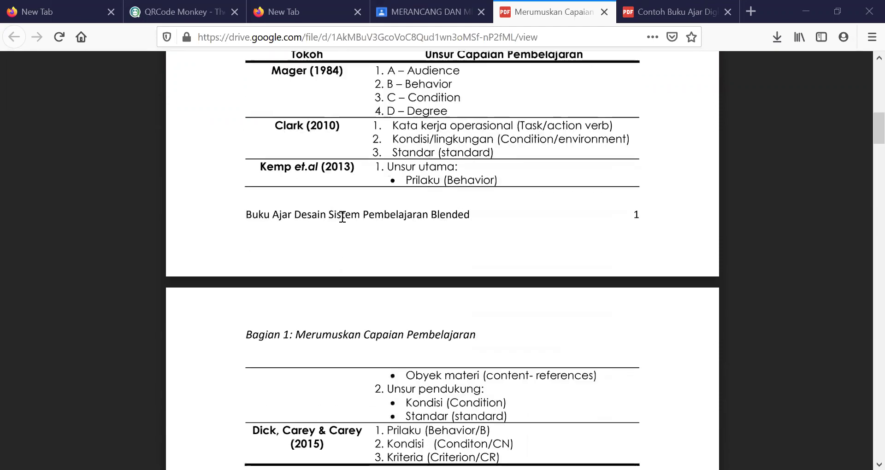
scroll(343, 216, "down", 5)
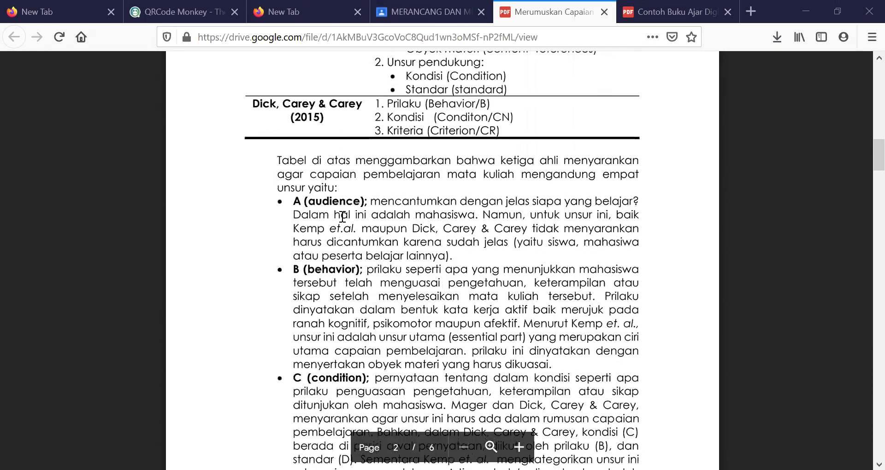
scroll(343, 217, "up", 15)
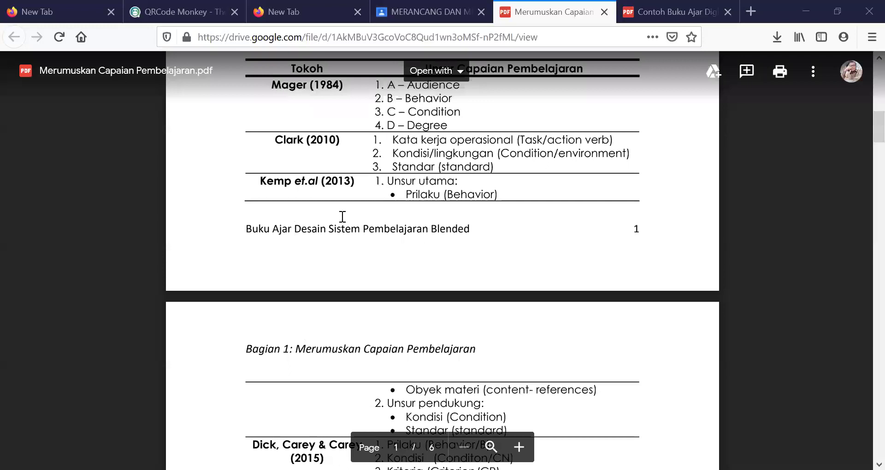
scroll(342, 216, "down", 10)
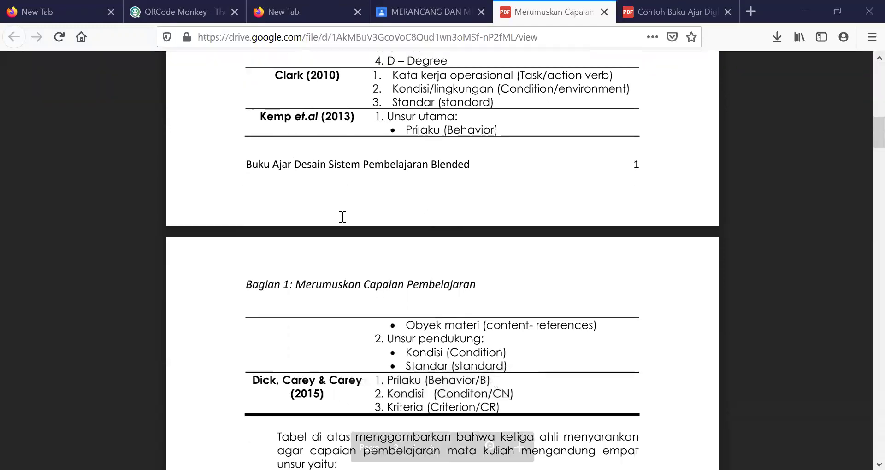
scroll(342, 217, "down", 12)
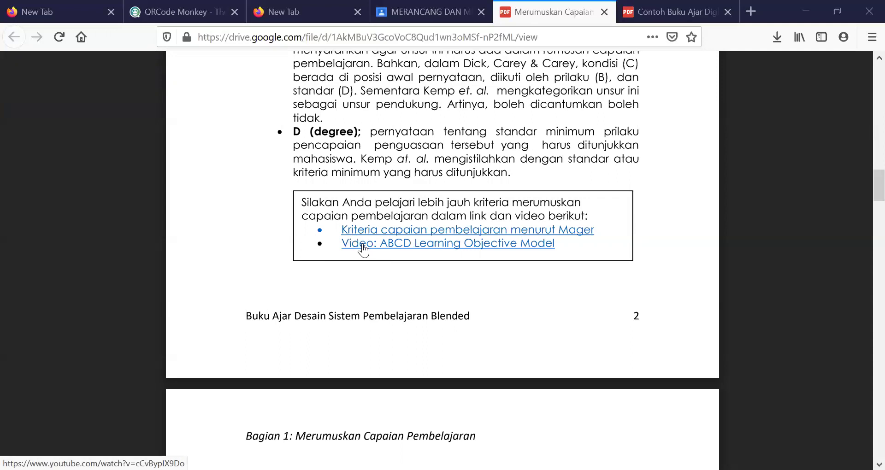
left_click(362, 243)
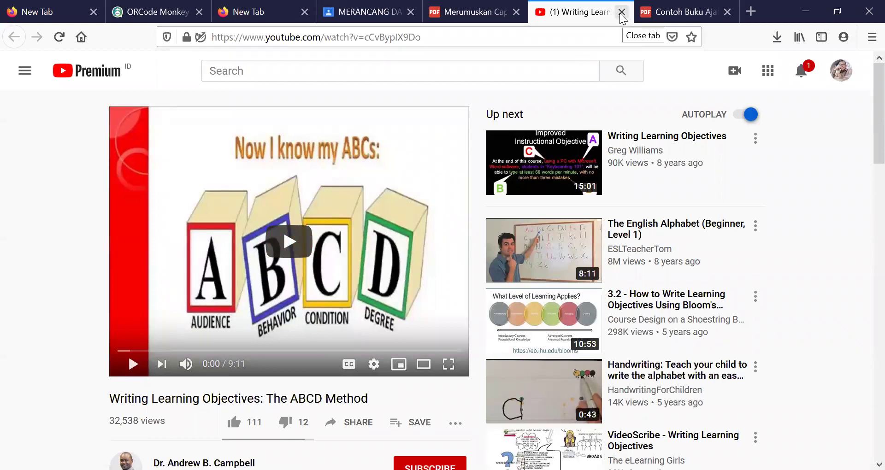
left_click(622, 13)
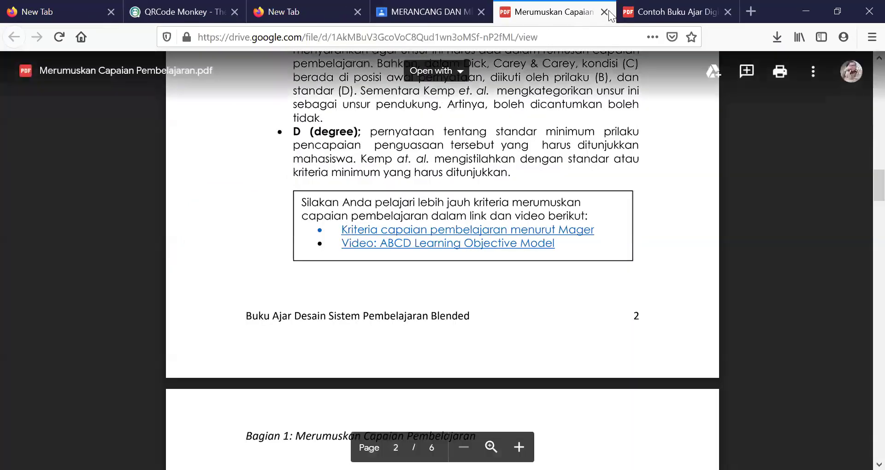
Step: View the Contoh Buku Ajar Digital Scientific Learning PDF and examine the QR code box under Pengertian Pendekatan Saintifik
left_click(677, 14)
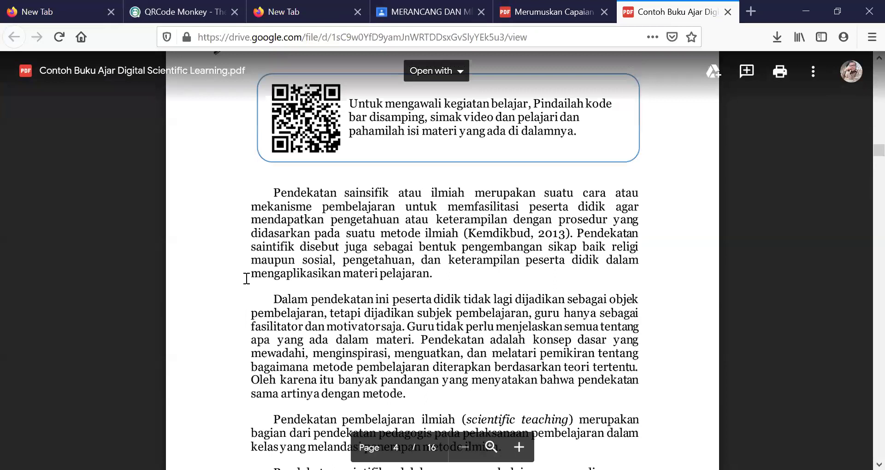
scroll(237, 309, "up", 3)
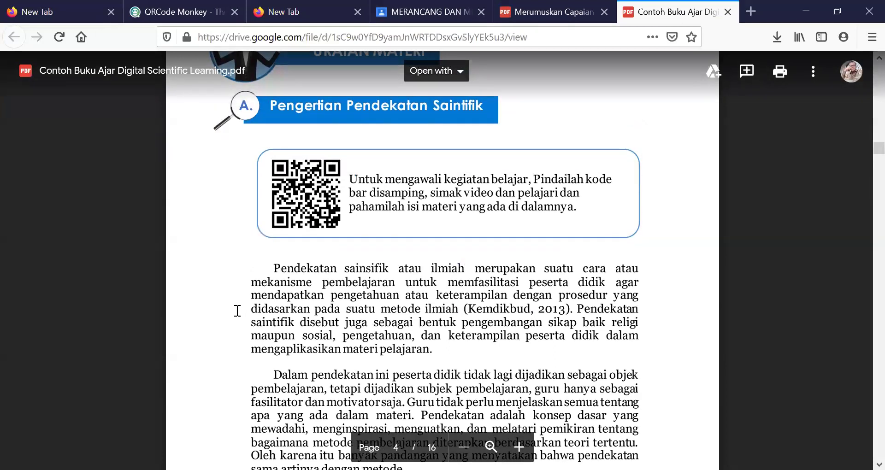
scroll(237, 310, "down", 10)
scroll(238, 311, "up", 10)
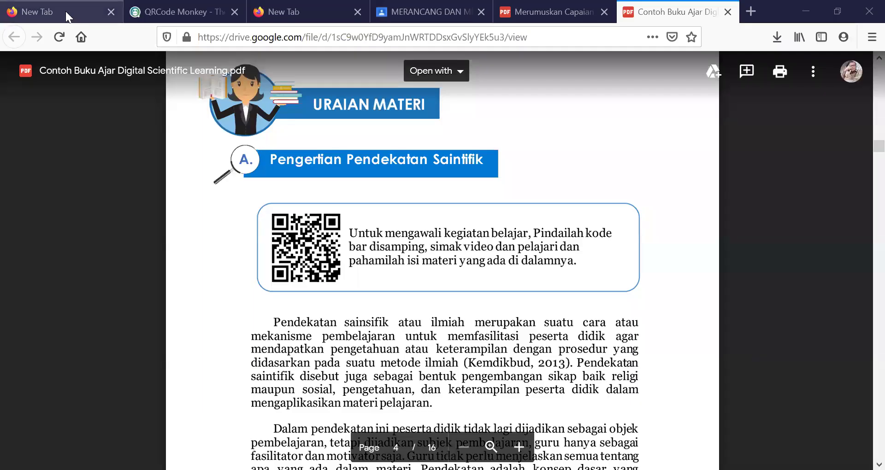
Step: Open YouTube in the first blank browser tab and search for "how to formulate learning objective"
left_click(67, 16)
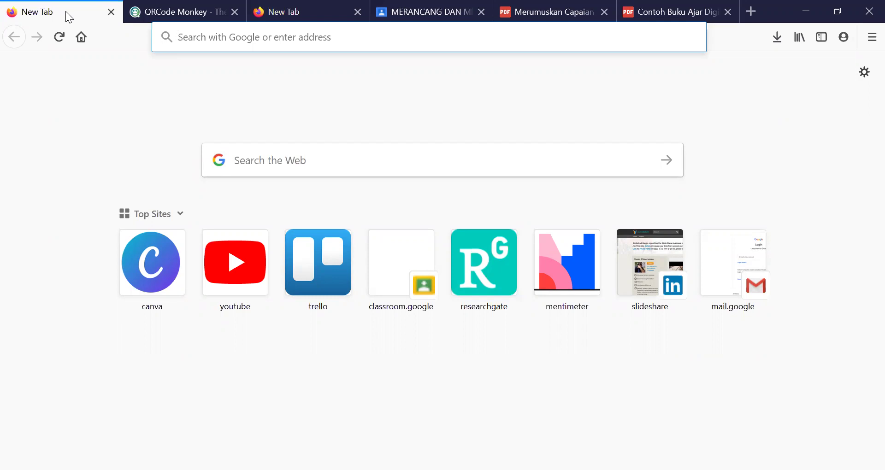
left_click(232, 277)
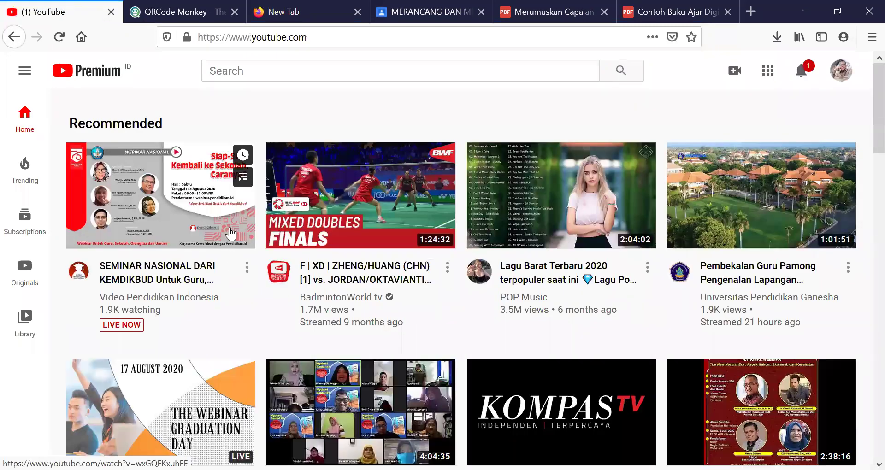
left_click(245, 71)
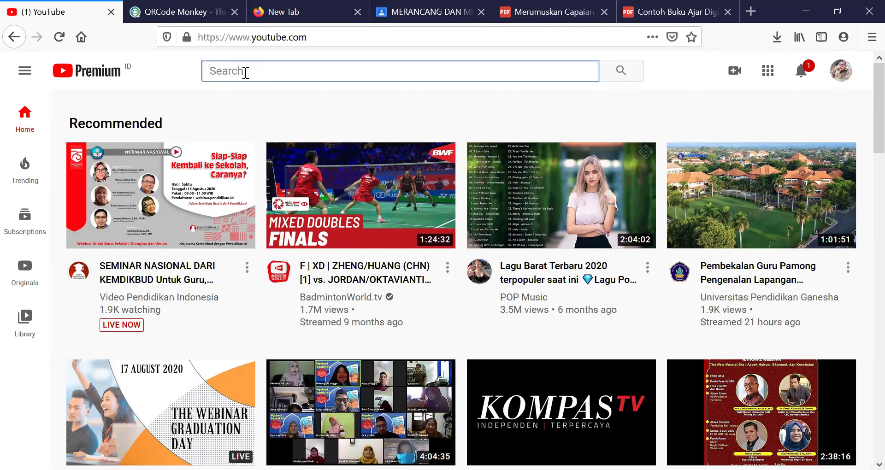
type("h")
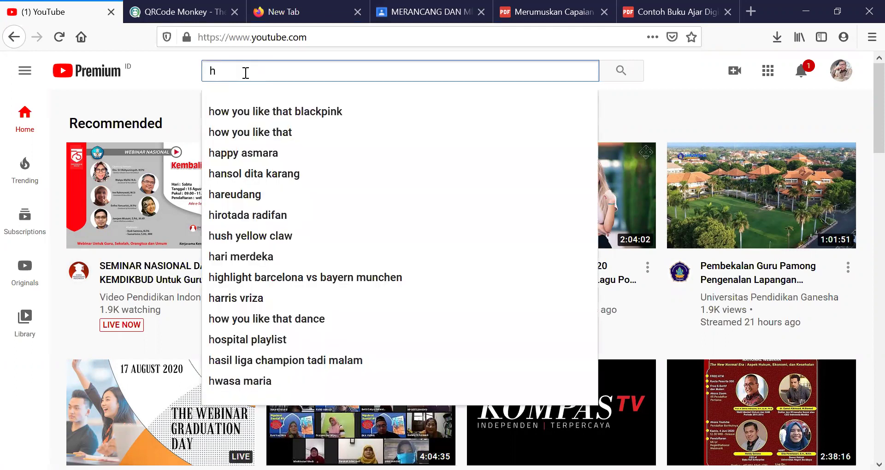
type("ow to formulate ")
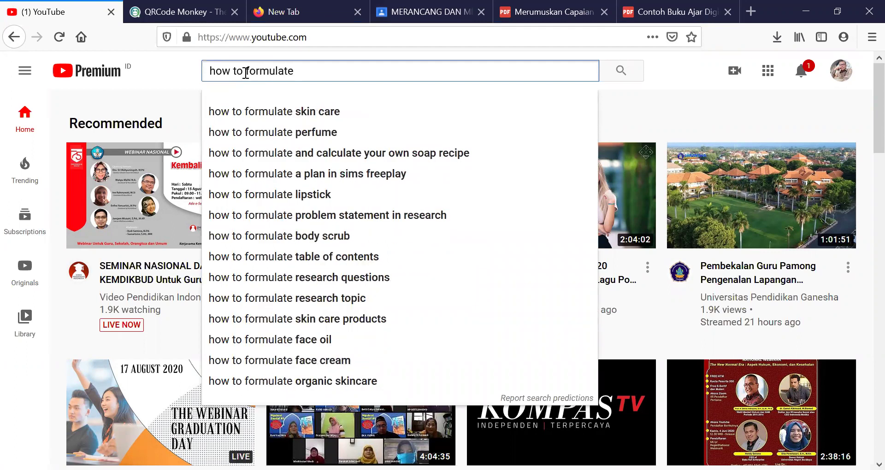
type("learning ")
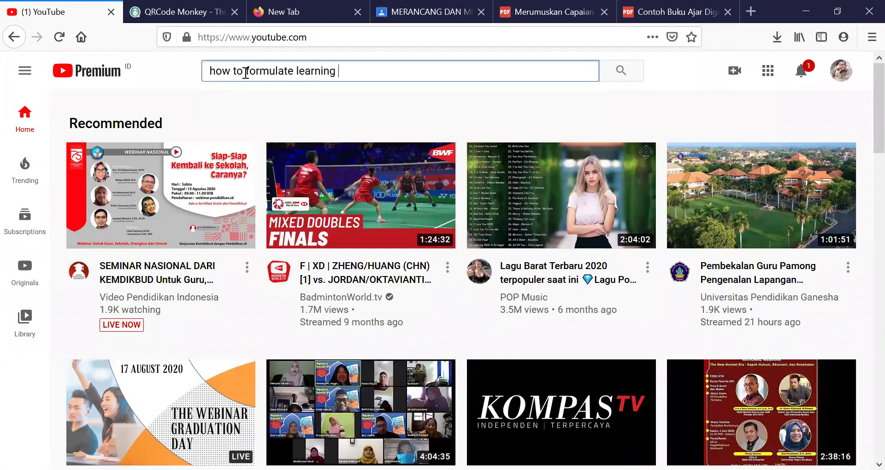
type("object")
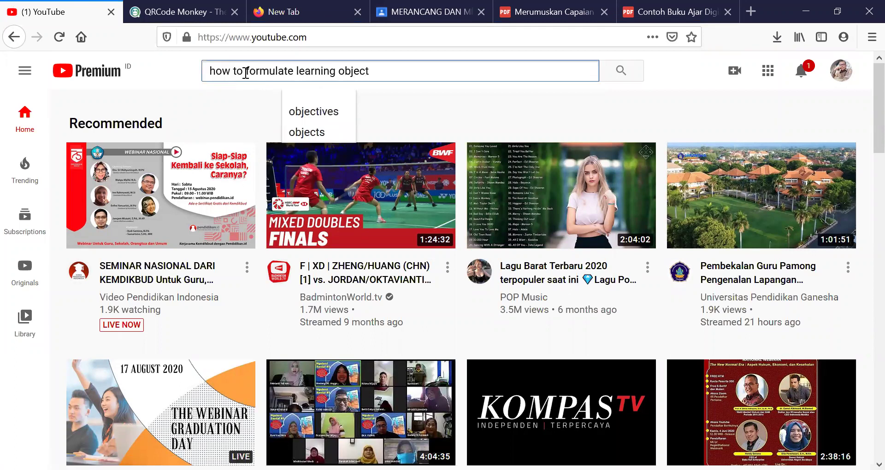
type("ive")
key("Return")
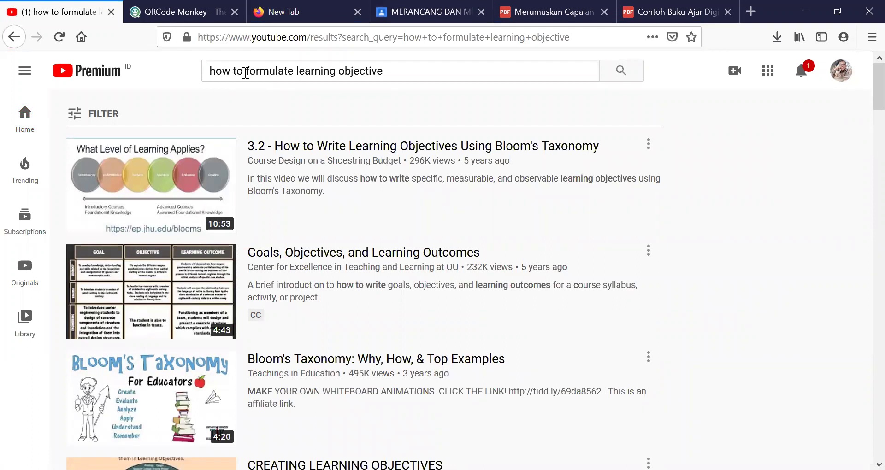
Step: Look through the search results and open the video "Writing Lesson Objectives for Classroom Teachers" in a new tab, bringing it into view
mouse_move(362, 202)
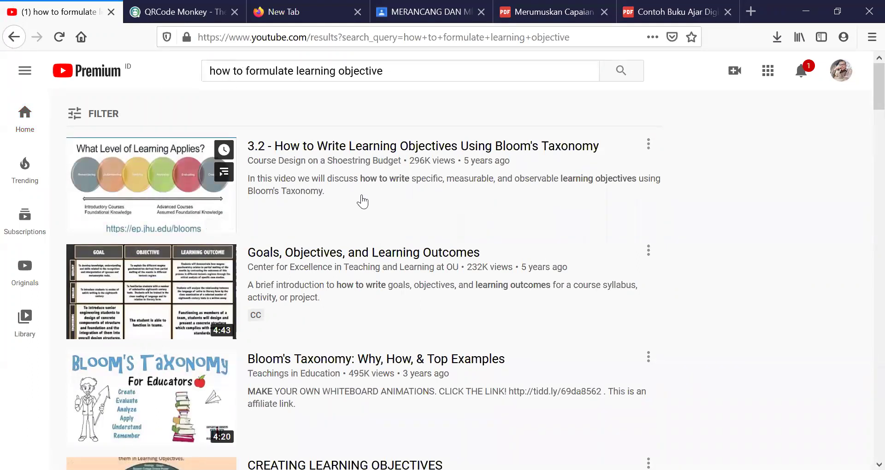
scroll(286, 226, "down", 5)
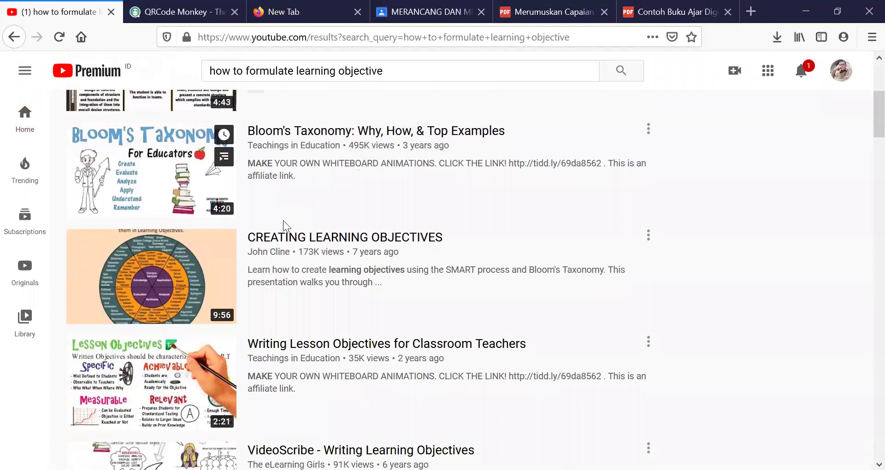
scroll(284, 222, "down", 3)
scroll(284, 222, "up", 4)
scroll(284, 222, "down", 1)
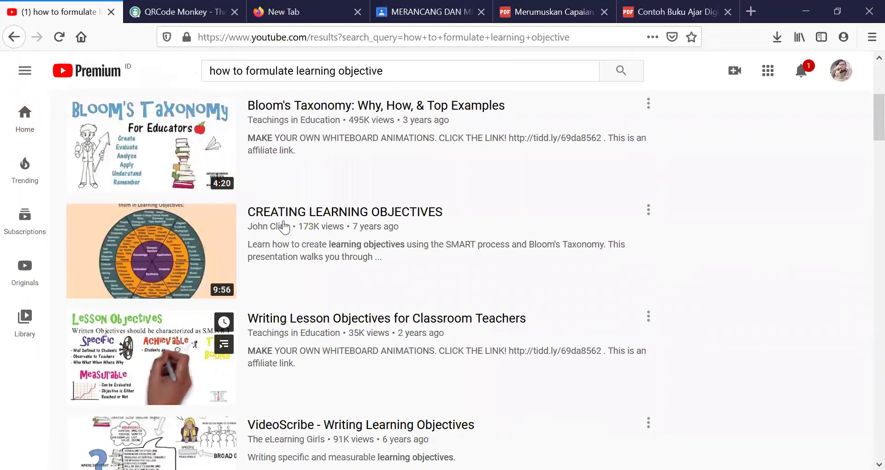
scroll(284, 226, "down", 3)
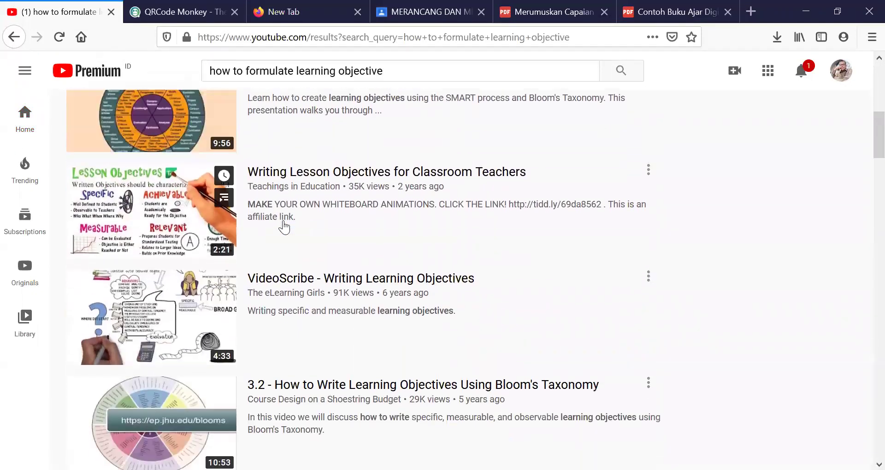
scroll(284, 226, "down", 3)
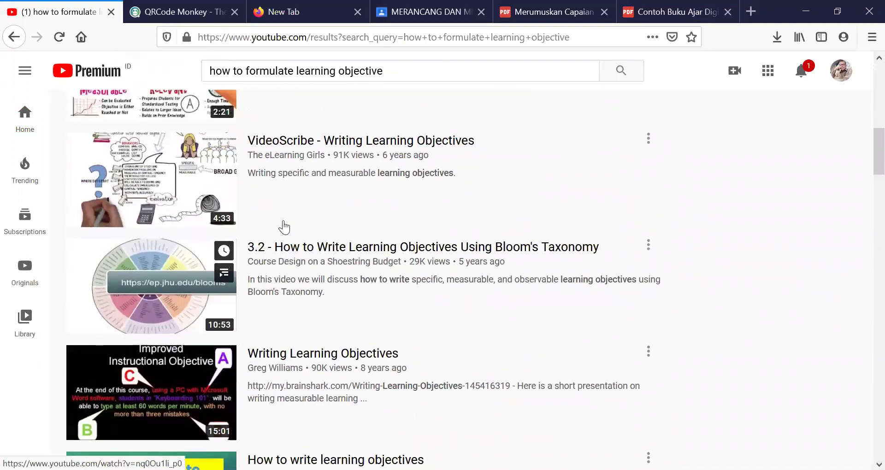
scroll(284, 227, "up", 4)
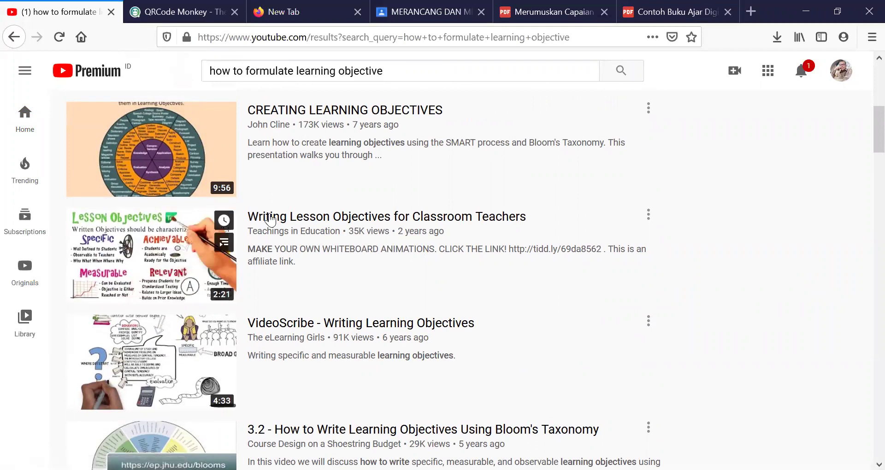
right_click(271, 220)
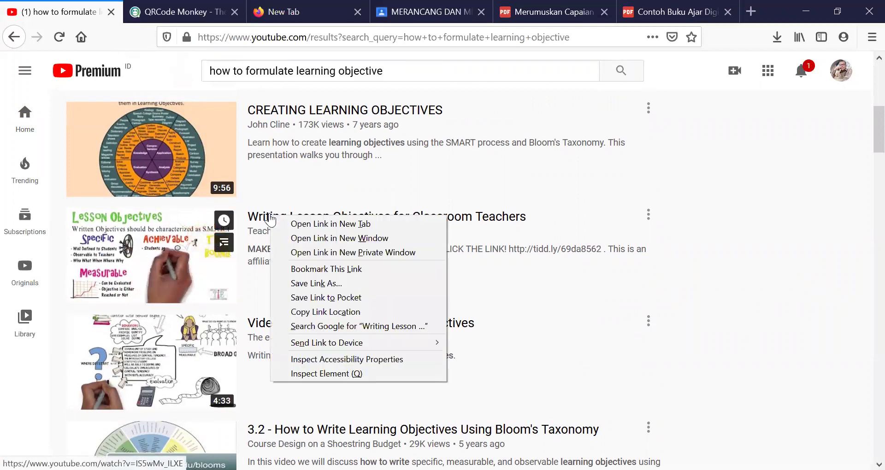
left_click(299, 224)
left_click(148, 15)
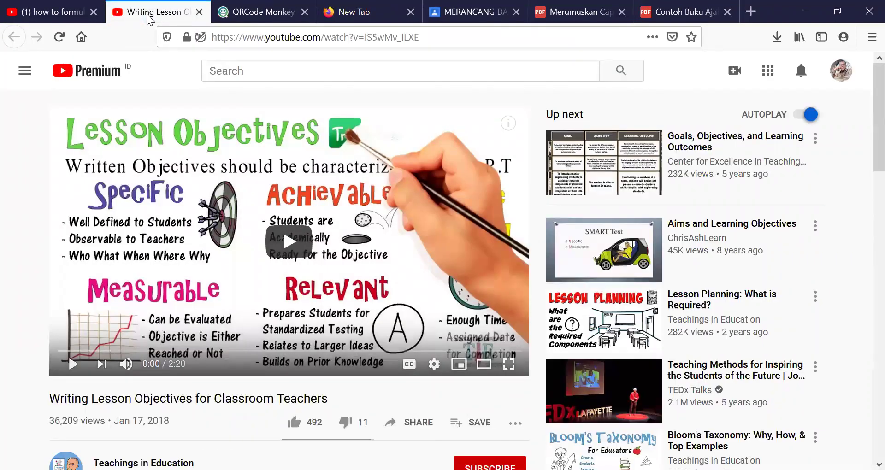
Step: Preview the lesson objectives video by playing it, skipping ahead in two jumps and pausing at about 0:19
left_click(72, 364)
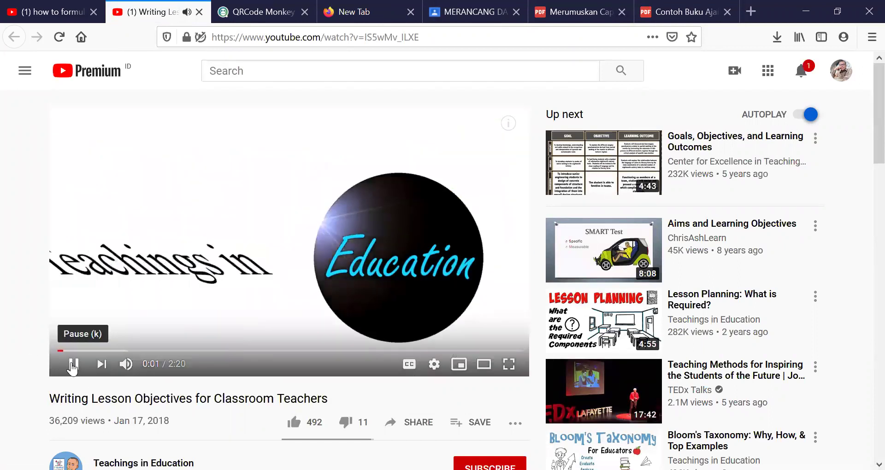
left_click(82, 352)
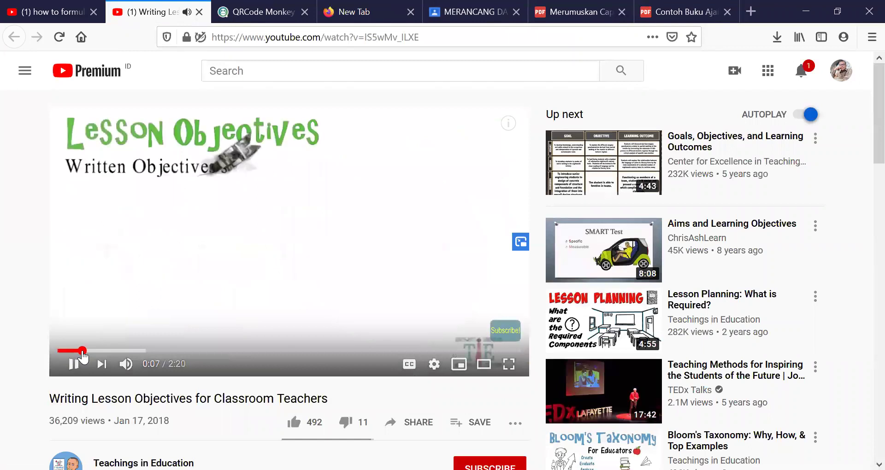
left_click(114, 351)
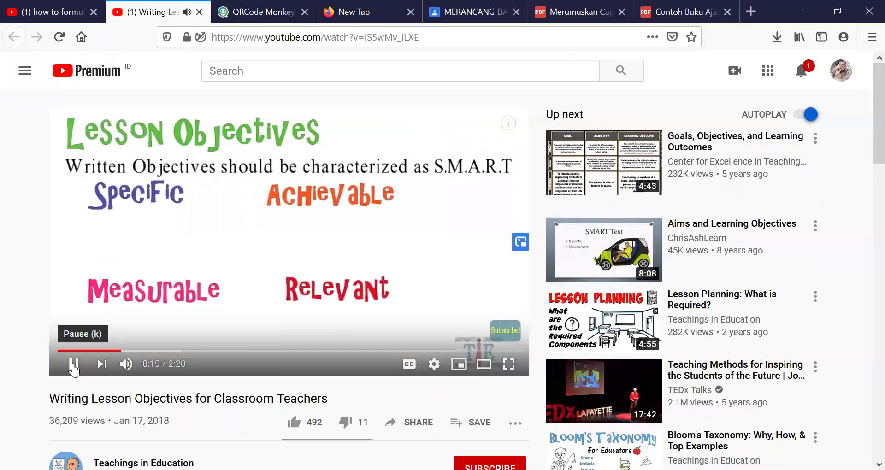
left_click(73, 365)
Step: Select the full web address of the "Writing Lesson Objectives for Classroom Teachers" video
left_click(428, 40)
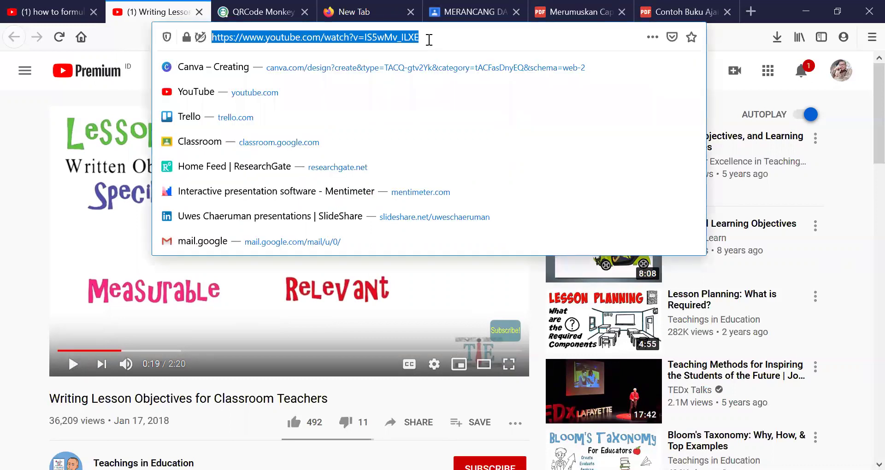
left_click(431, 38)
left_click_drag(432, 38, 206, 34)
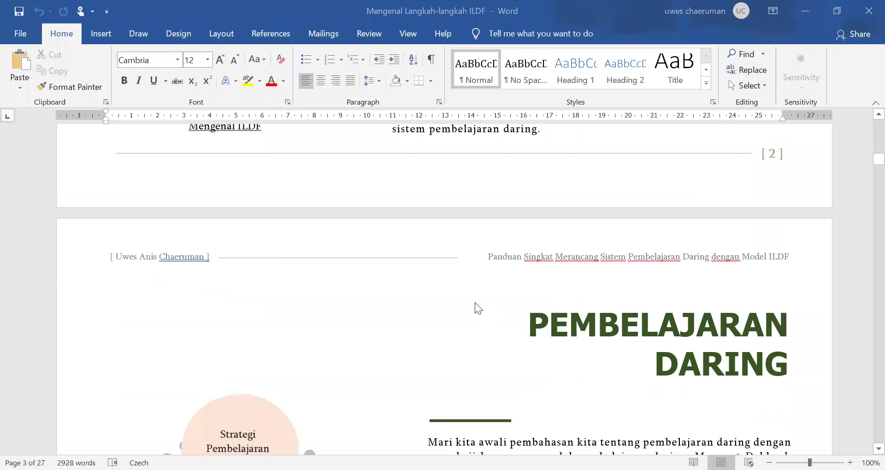
Step: Switch to the Word document and enter a line of random placeholder text on the blank last page
scroll(476, 308, "down", 20)
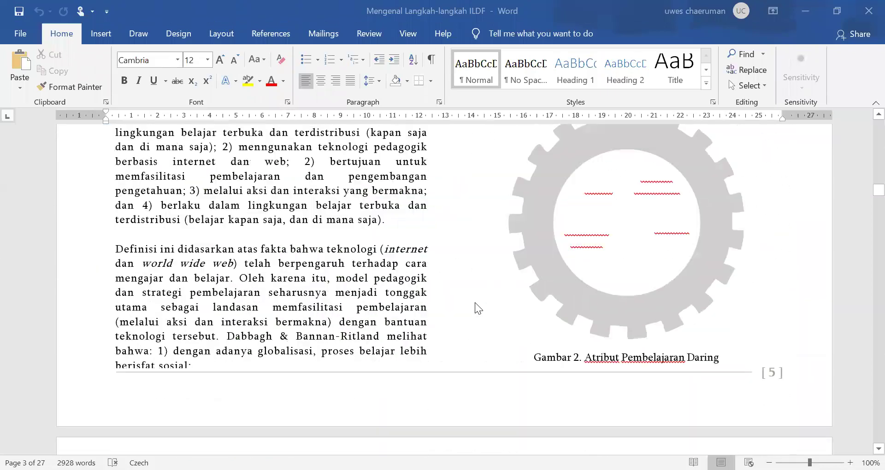
scroll(476, 304, "down", 20)
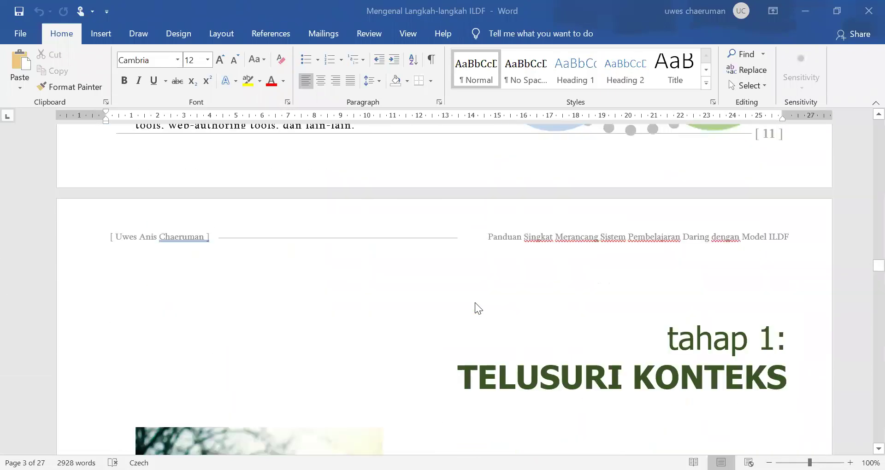
scroll(476, 307, "down", 10)
scroll(476, 308, "down", 20)
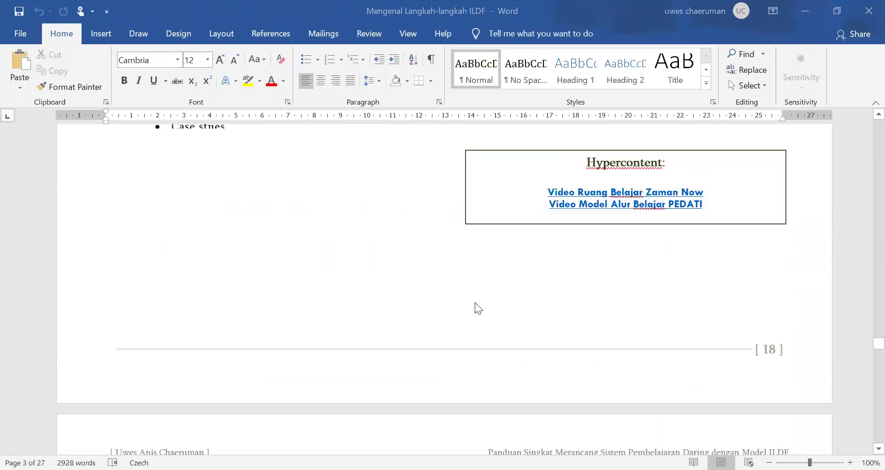
scroll(477, 308, "down", 20)
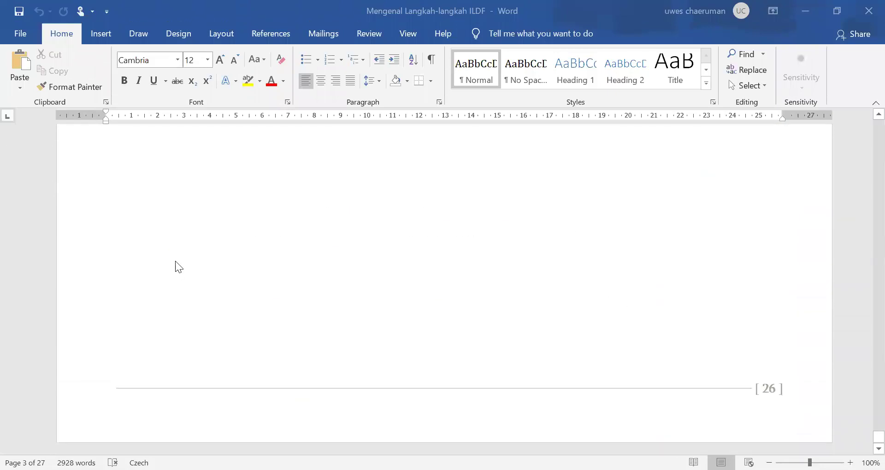
scroll(174, 262, "up", 5)
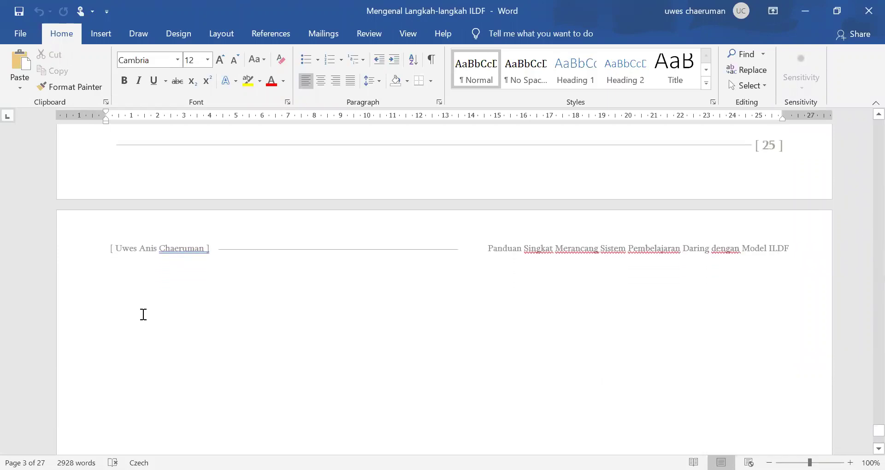
left_click(142, 313)
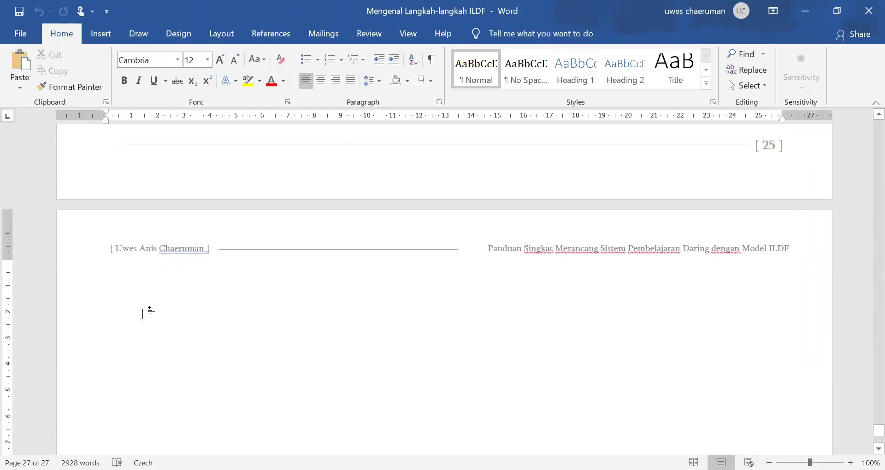
type("Nm,n,mn ,mn,m")
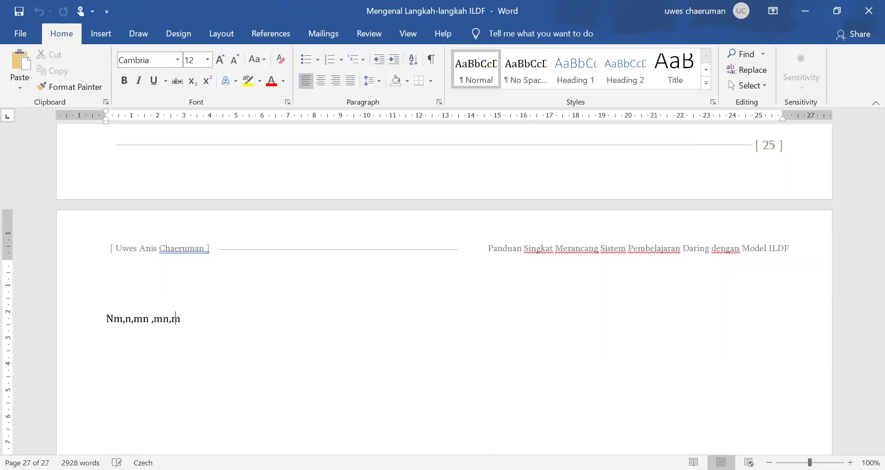
type("n,mn ,mn,n,mnm,n m,n,mn,mnm")
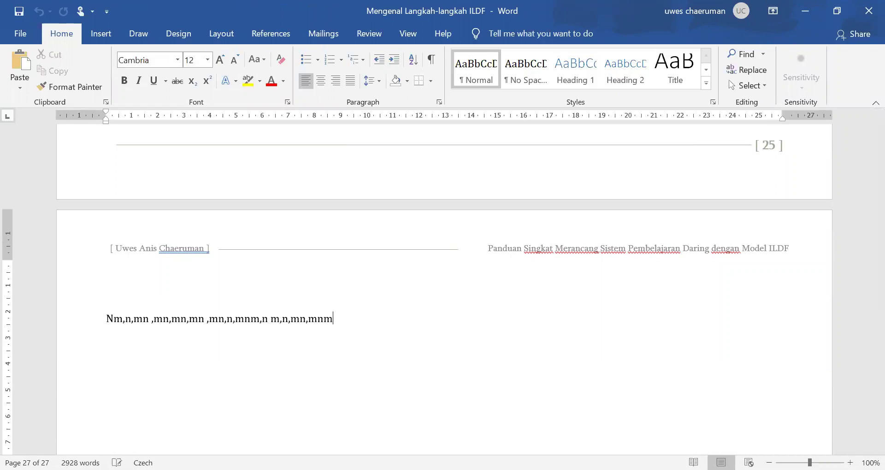
type(" ,mn,mn,mnm, ,mnm,n,mn m,n,mn,m")
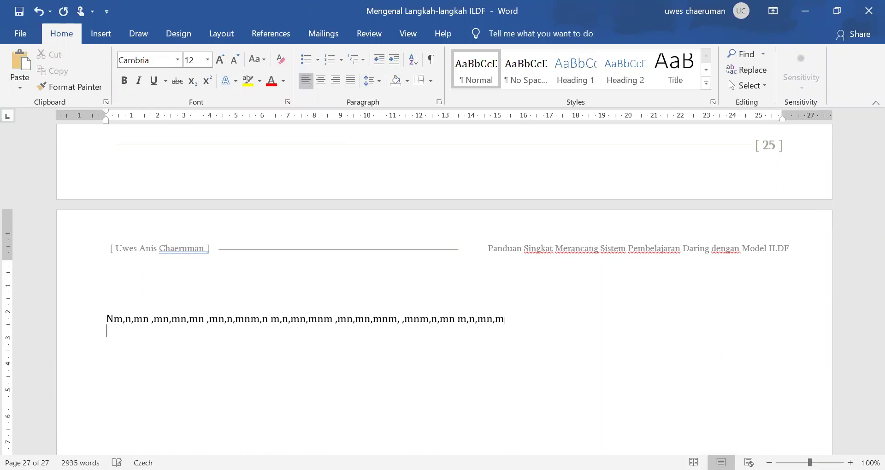
Step: Below the placeholder text, add "Silakn Anda perhatikan video berikut:" and the numbered item "1. Video How to Formulate Learning Objective"
key("Return")
type("Silakn Anda perhatikan video berikut:")
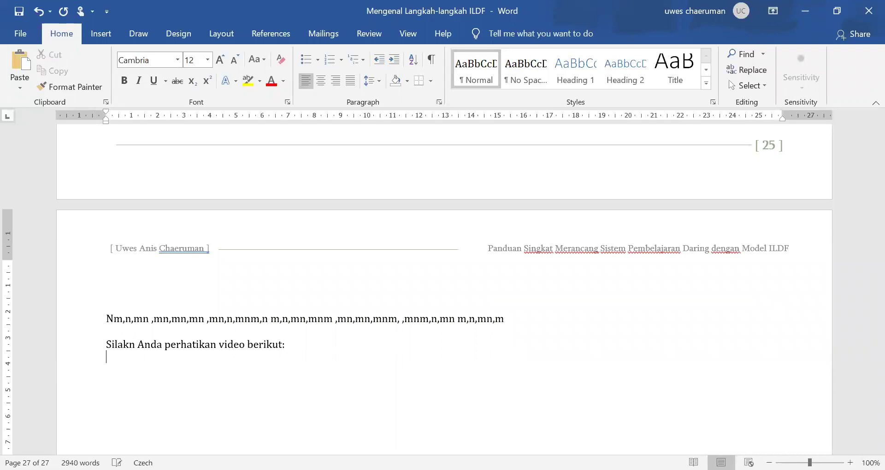
key("Return")
type("Video")
key("BackSpace")
key("BackSpace")
key("BackSpace")
key("BackSpace")
key("BackSpace")
type("1. Video")
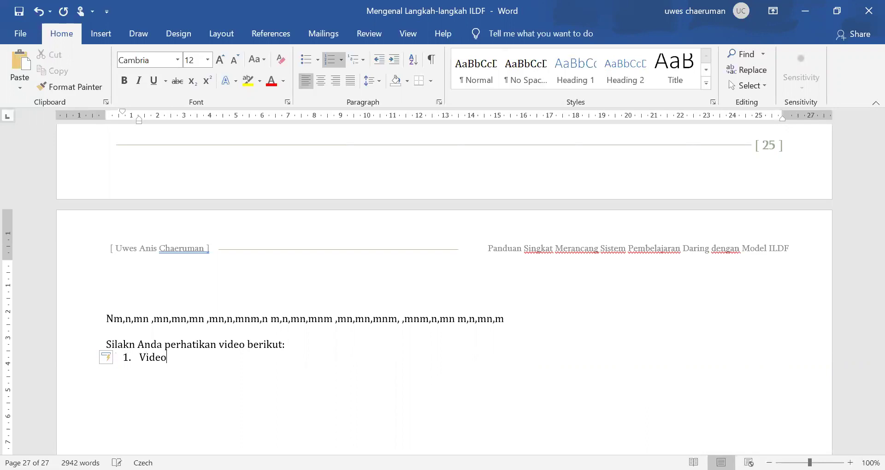
type(" How to Formulate Learning")
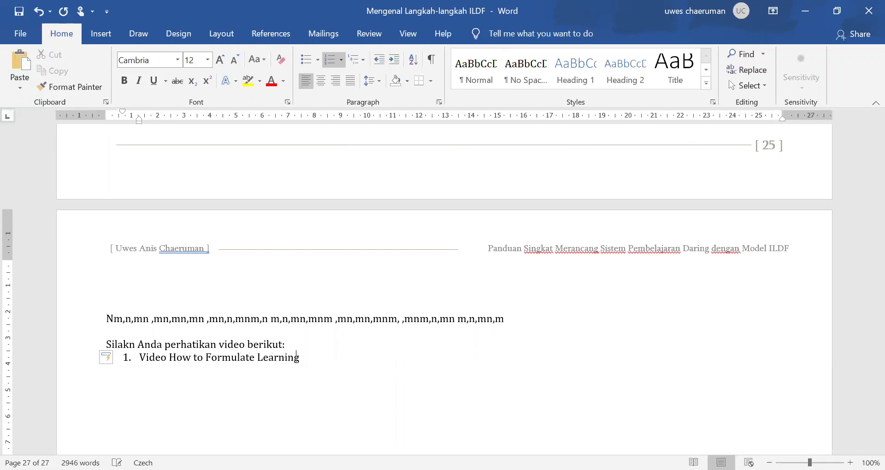
type(" Objective")
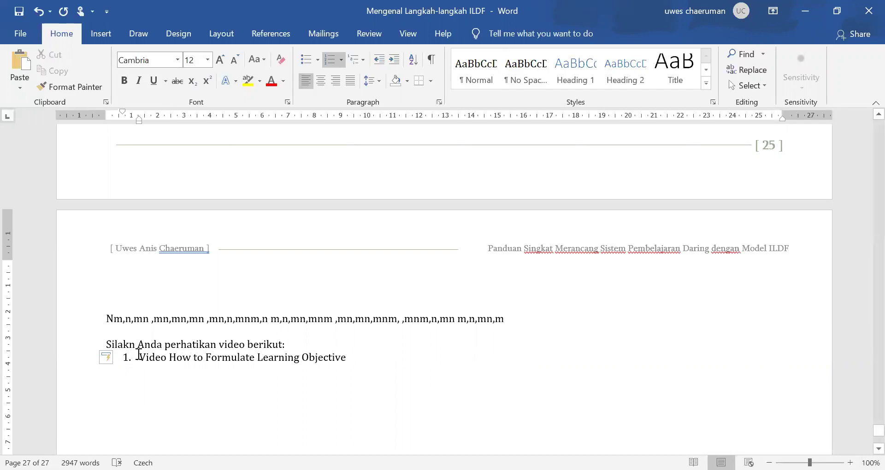
left_click_drag(139, 357, 356, 362)
right_click(333, 357)
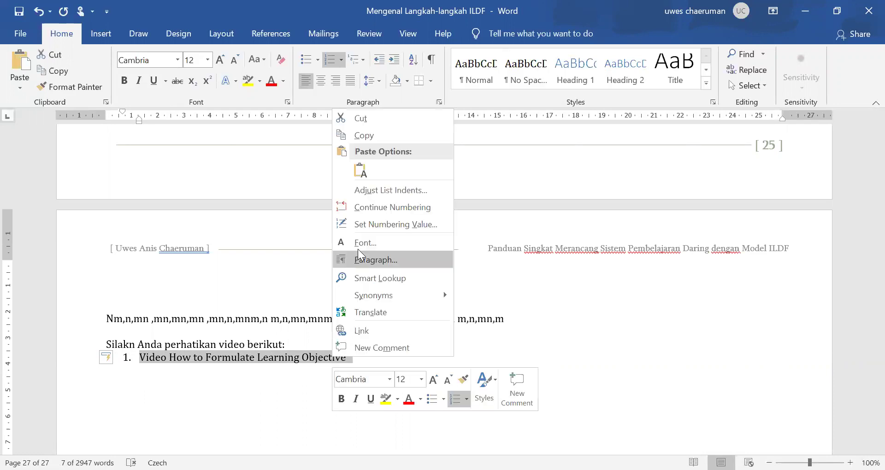
left_click(360, 332)
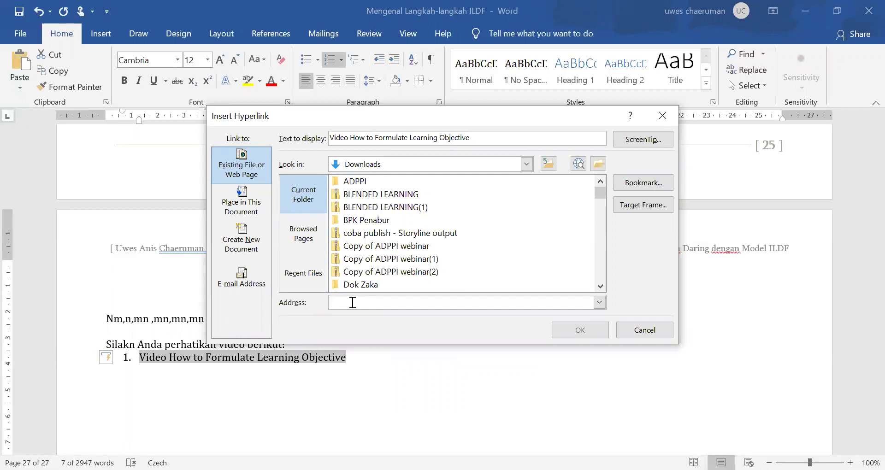
type("https://www.youtube.com/watch?v=IS5wMv_ILXE")
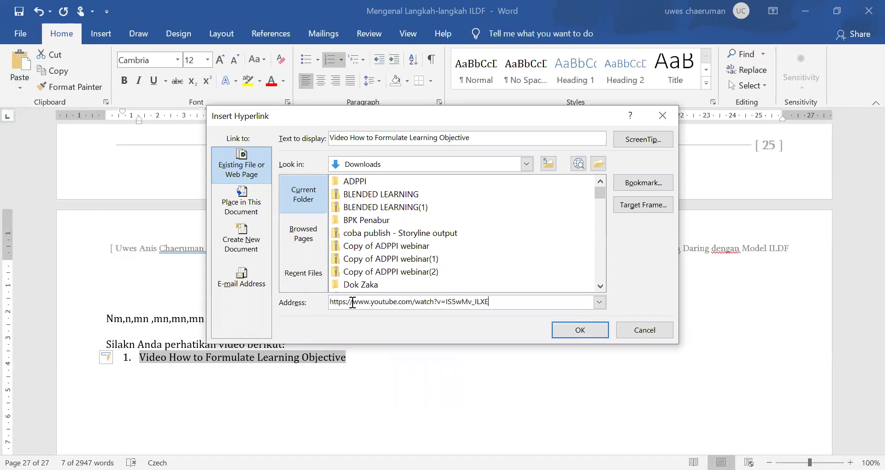
left_click(585, 335)
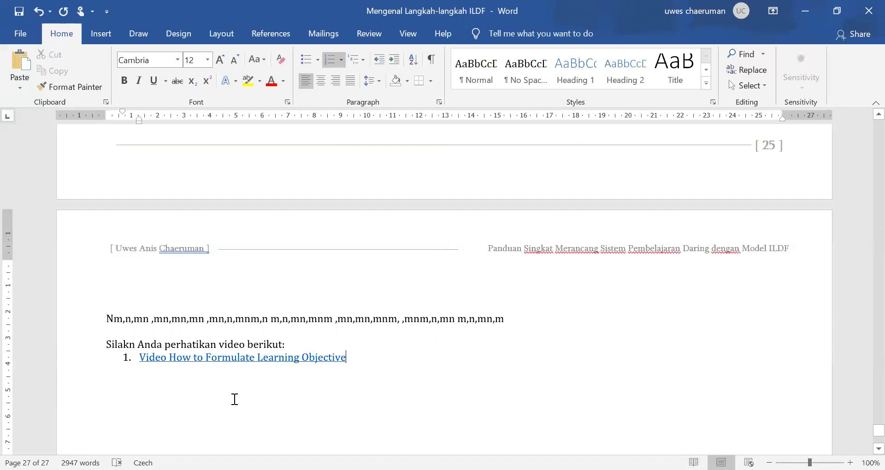
key("Return")
key("BackSpace")
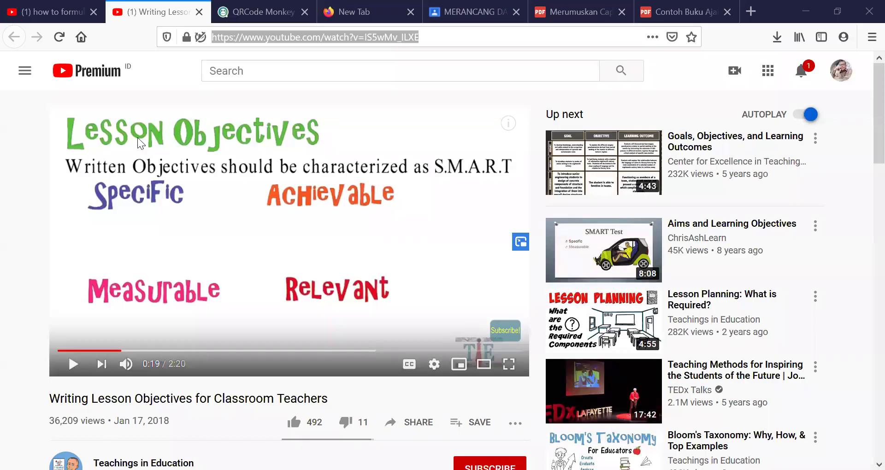
Step: Switch to Firefox and copy the full web address of the "Writing Lesson Objectives for Classroom Teachers" video
left_click(447, 36)
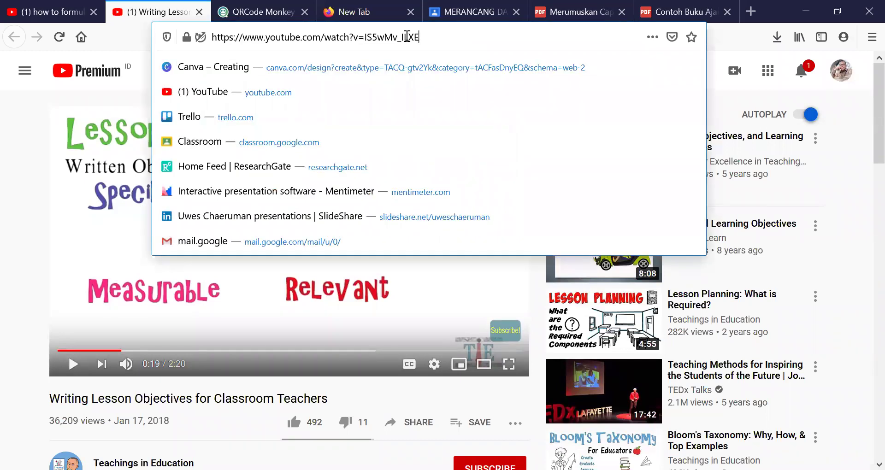
left_click_drag(419, 37, 212, 39)
key("ctrl+c")
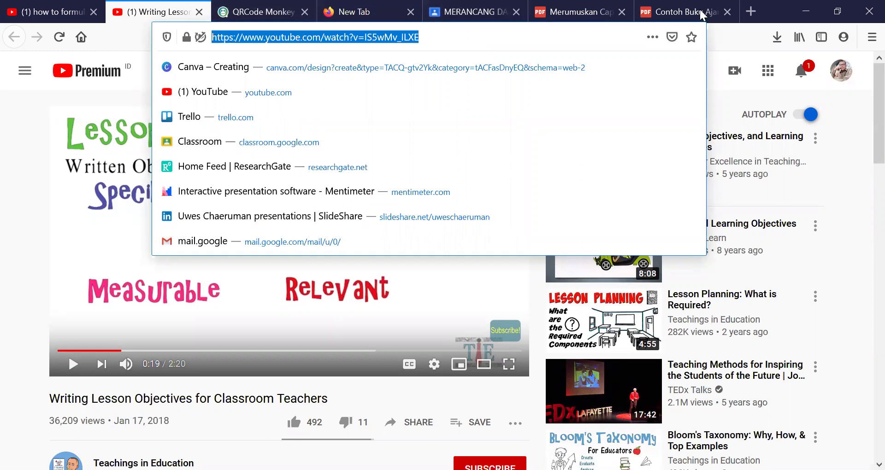
Step: Search the web for "qrcode monkey" in a new browser tab and open the QRCode Monkey generator site
left_click(751, 7)
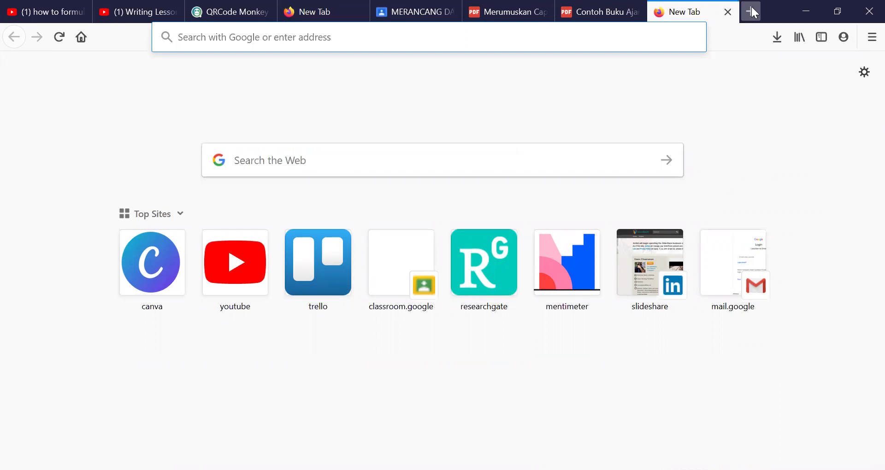
type("qr")
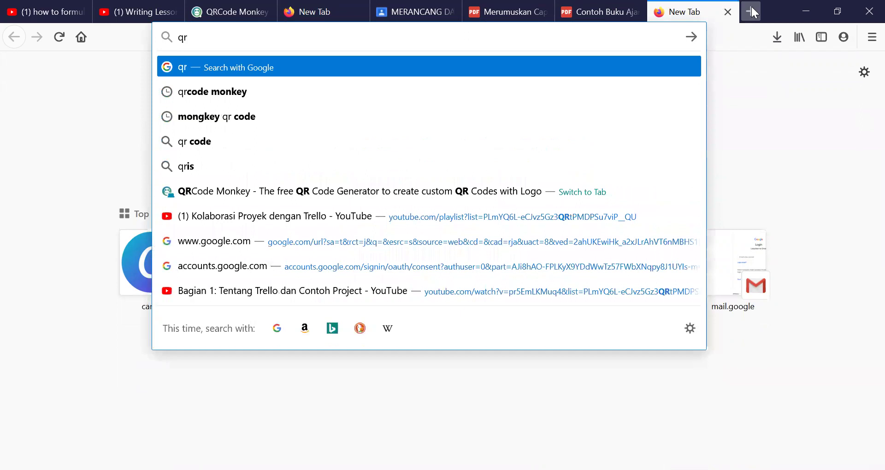
left_click(218, 91)
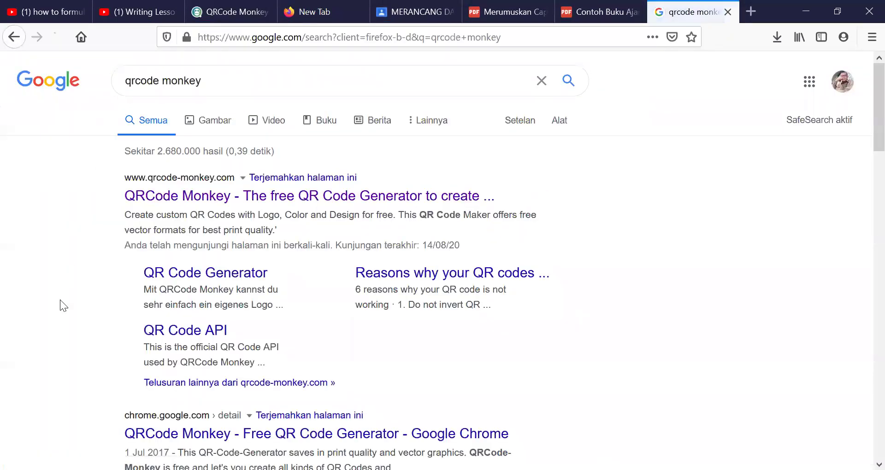
scroll(68, 351, "down", 4)
scroll(68, 351, "up", 2)
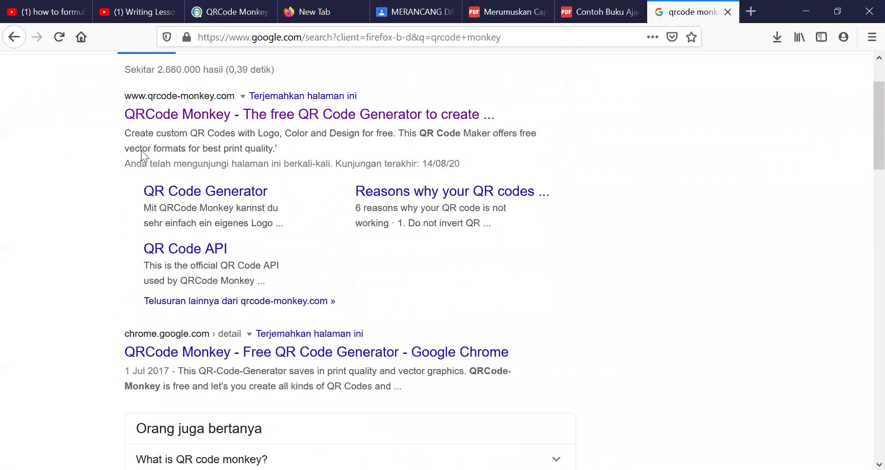
left_click(170, 118)
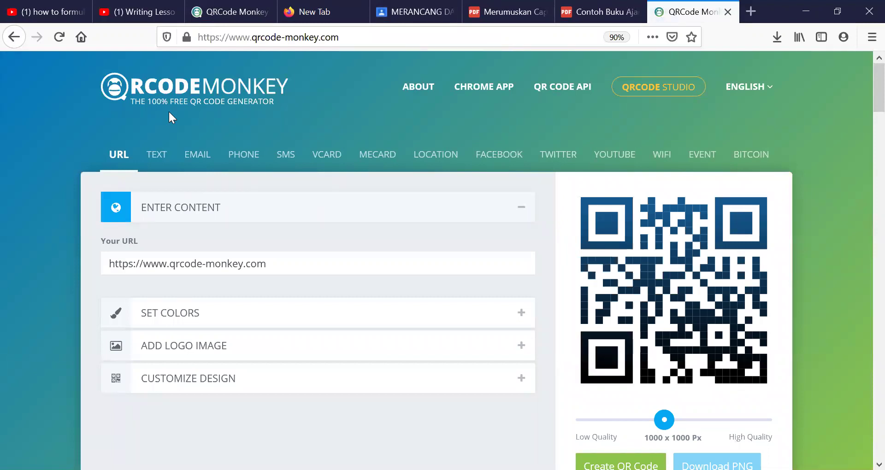
scroll(39, 320, "down", 3)
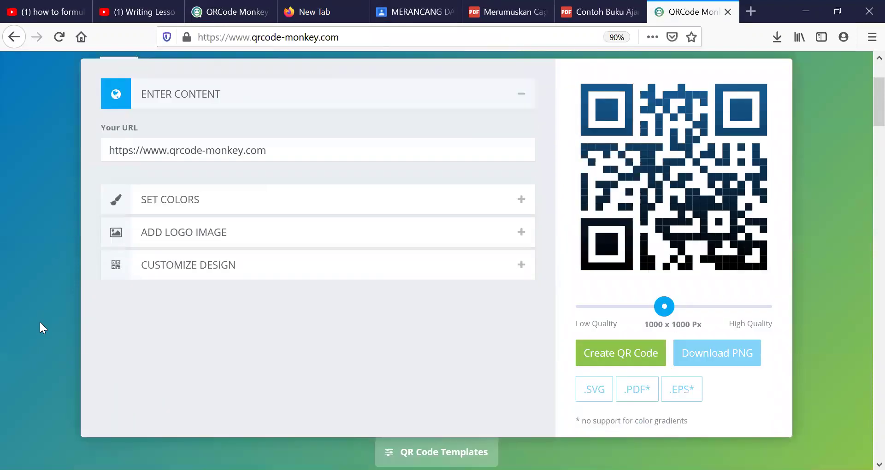
scroll(105, 276, "up", 2)
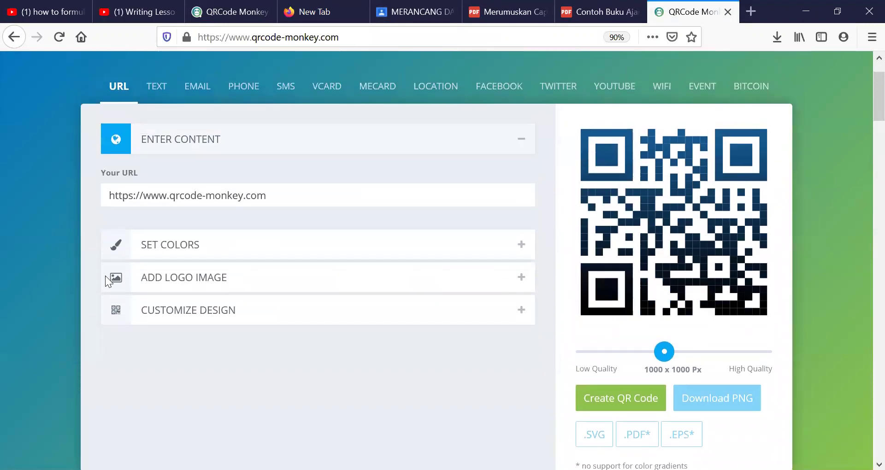
left_click(289, 196)
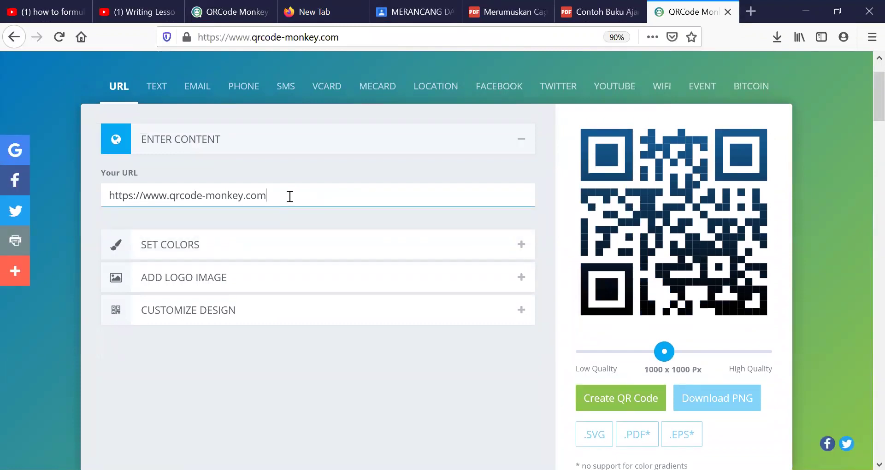
left_click_drag(235, 195, 102, 193)
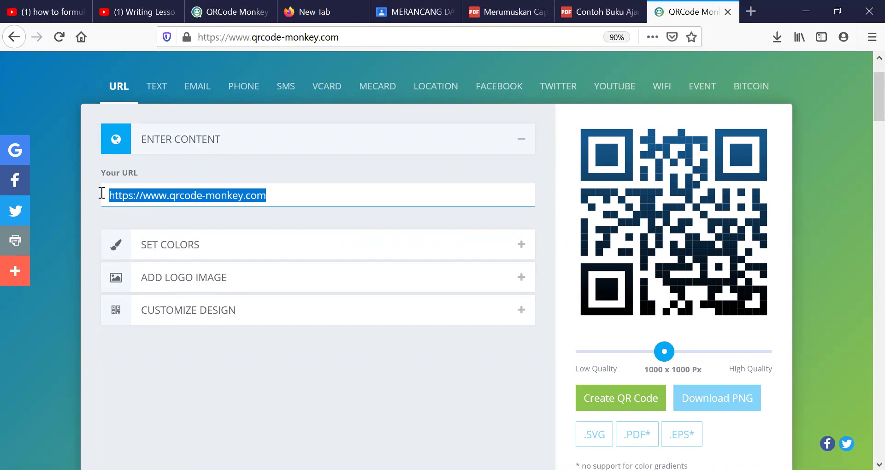
key("ctrl+v")
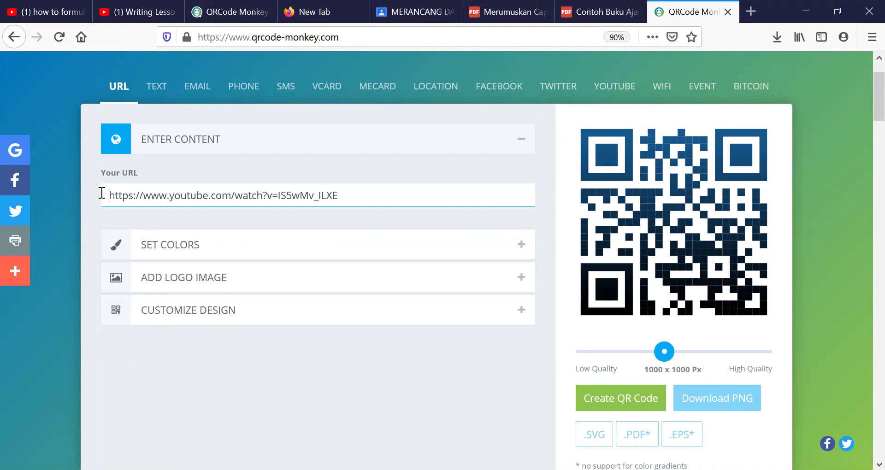
left_click(356, 195)
Step: Upload the removebg-preview portrait from the Downloads folder as the QR code's logo image
left_click(521, 245)
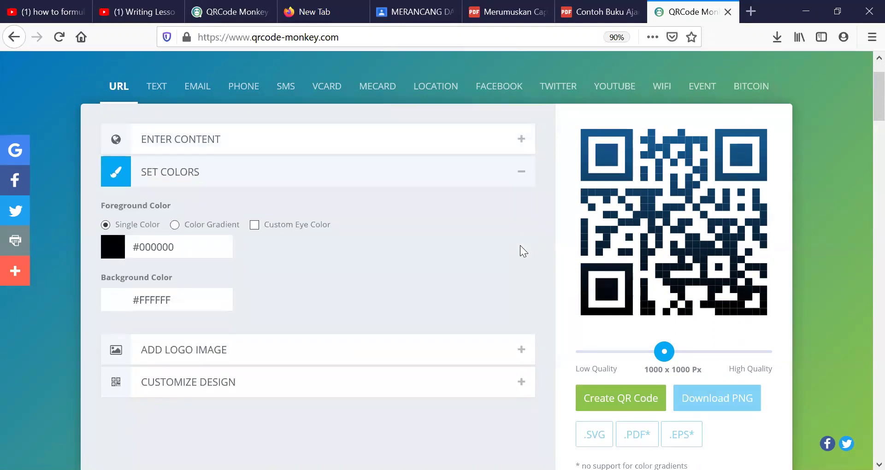
left_click(521, 351)
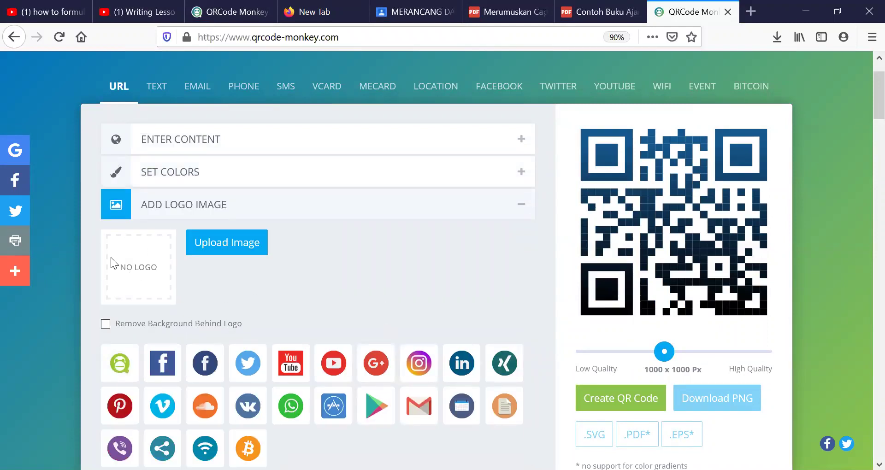
left_click(228, 246)
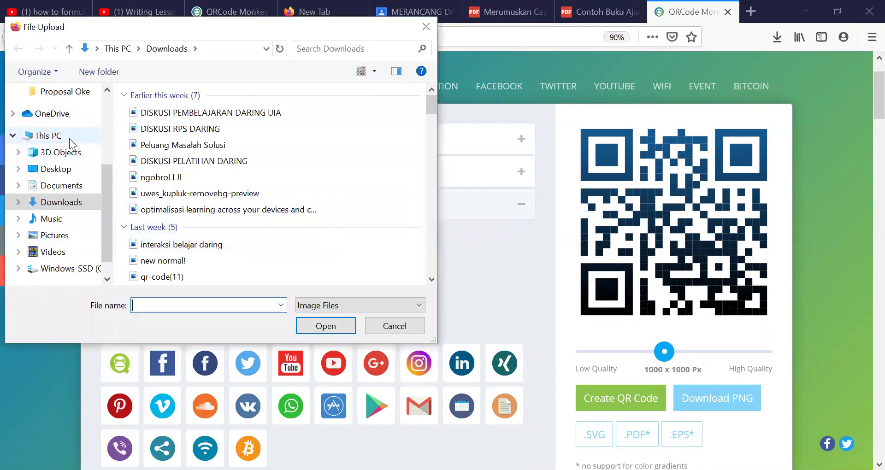
left_click(74, 204)
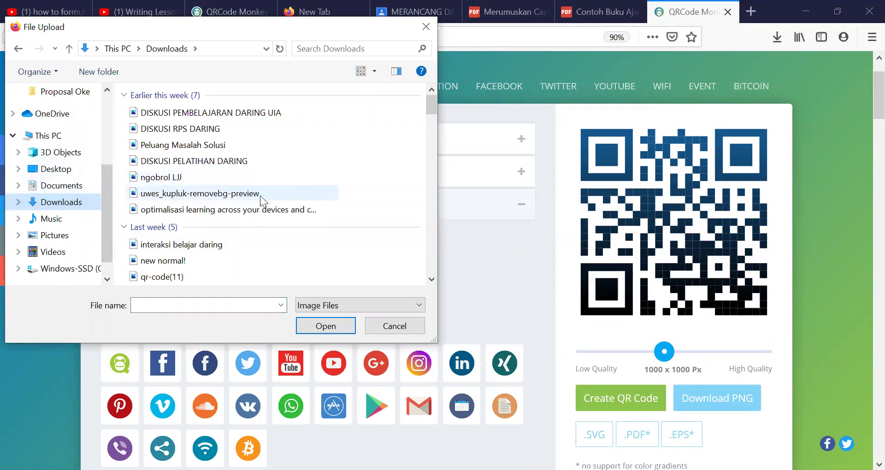
left_click(211, 195)
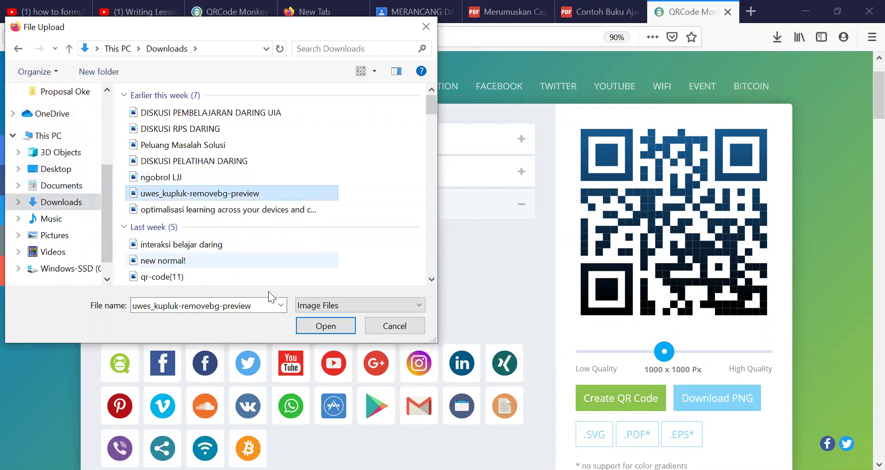
left_click(316, 327)
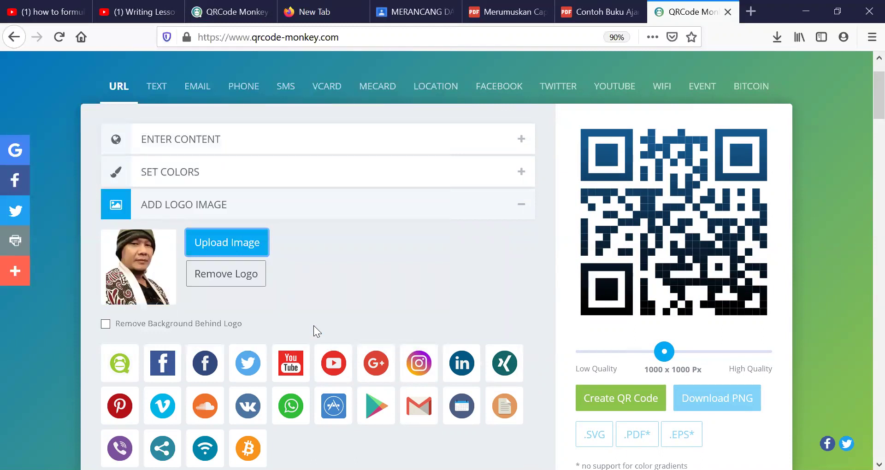
Step: Customize the QR code design by choosing the second body shape, the pattern of irregular tilted squares
scroll(350, 282, "down", 4)
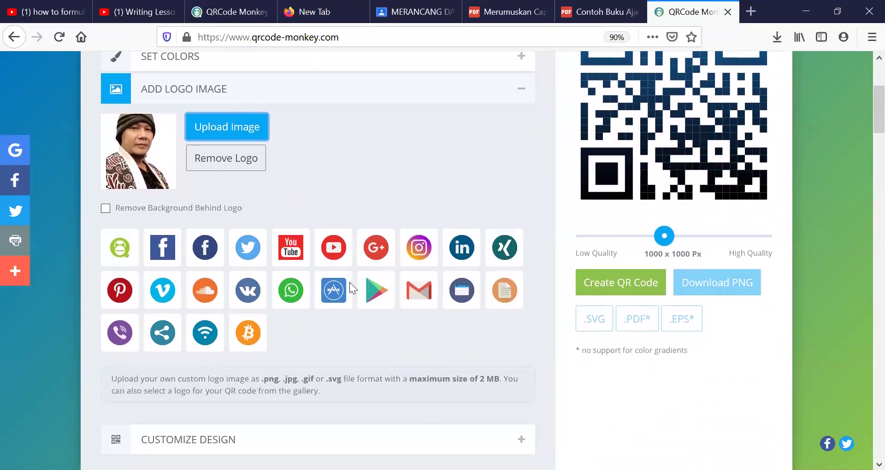
scroll(349, 282, "down", 3)
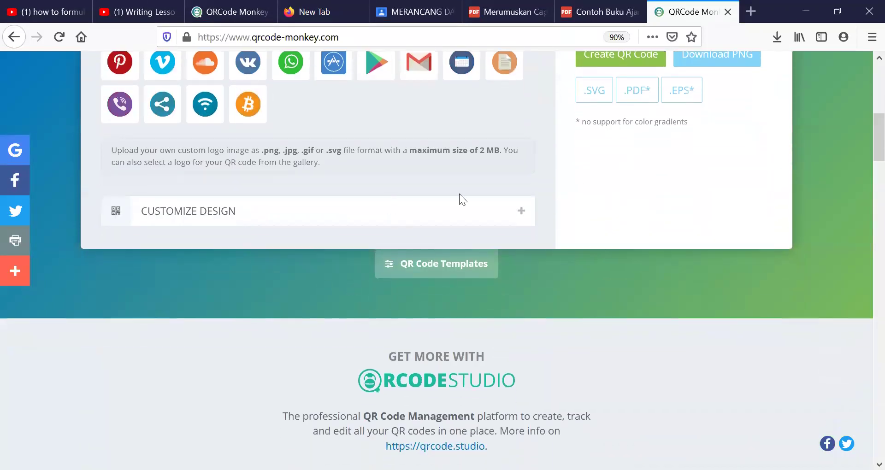
left_click(525, 218)
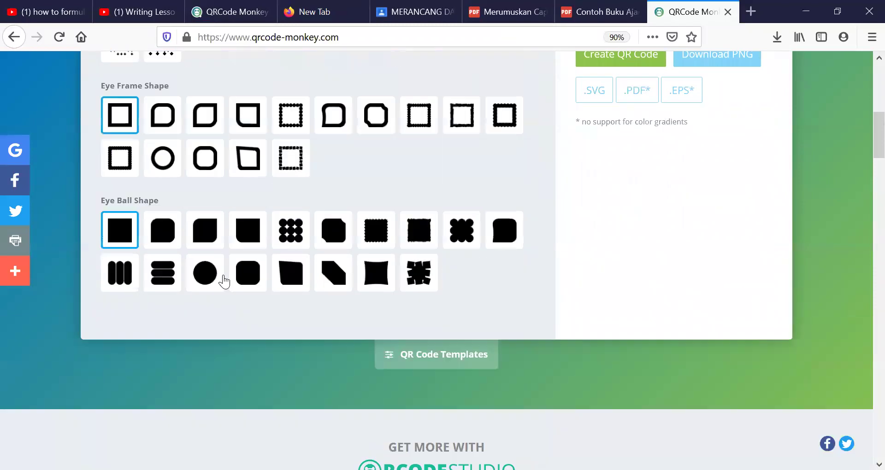
scroll(251, 192, "up", 3)
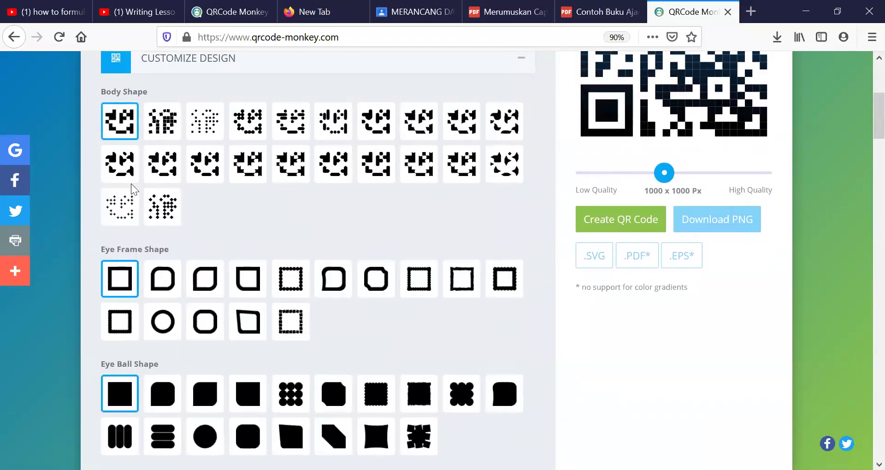
scroll(248, 279, "down", 4)
scroll(248, 279, "up", 3)
scroll(247, 278, "up", 2)
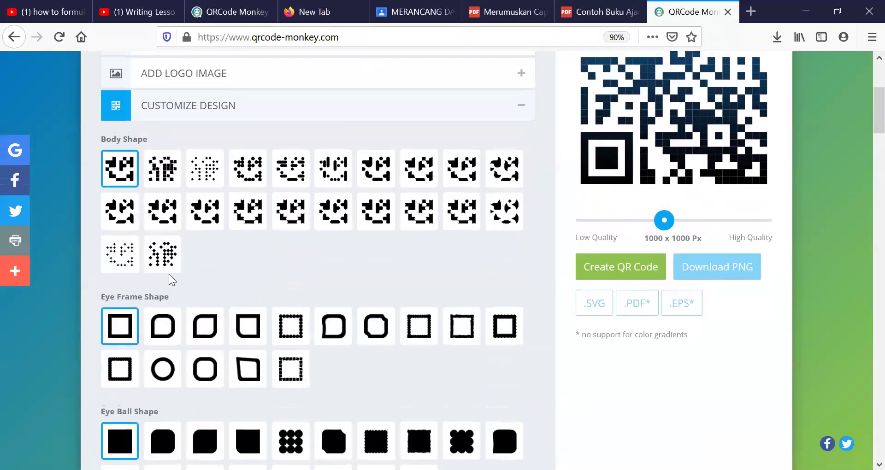
left_click(161, 259)
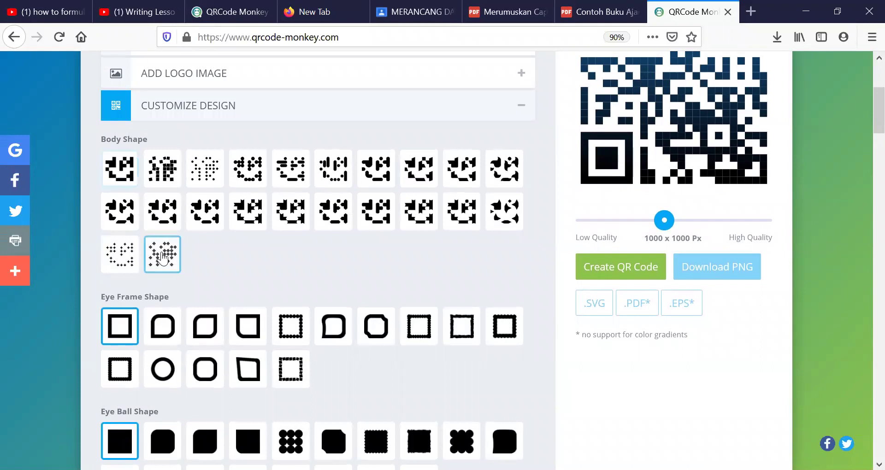
left_click(162, 175)
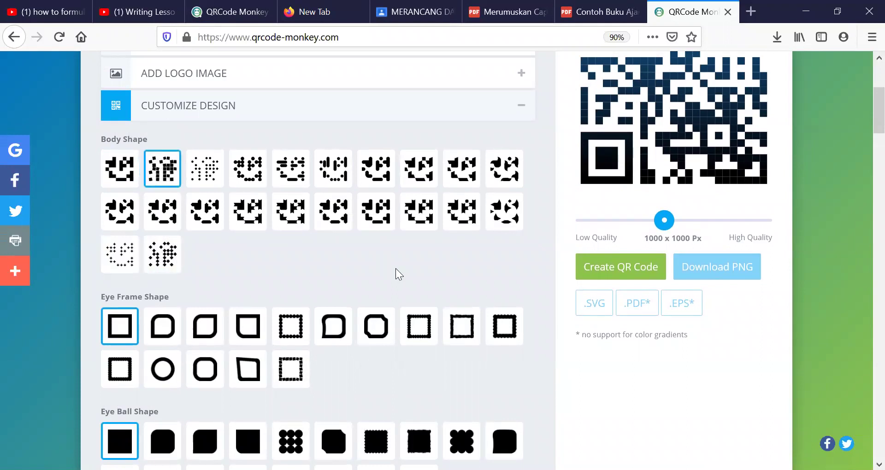
Step: Set the QR code size to 200 x 200 Px and create the QR code
scroll(395, 269, "up", 2)
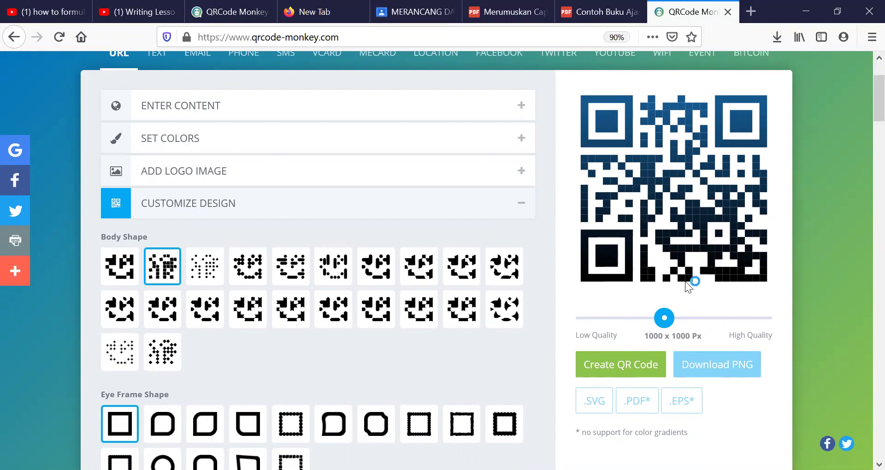
left_click_drag(665, 323, 575, 329)
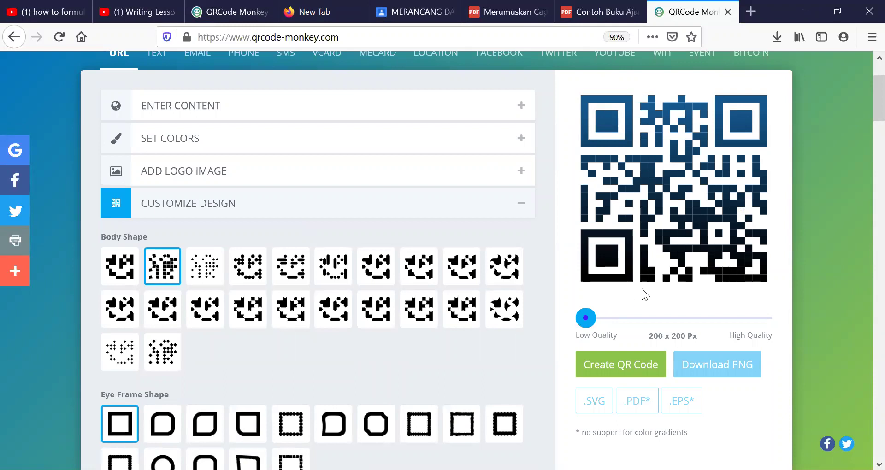
left_click(604, 367)
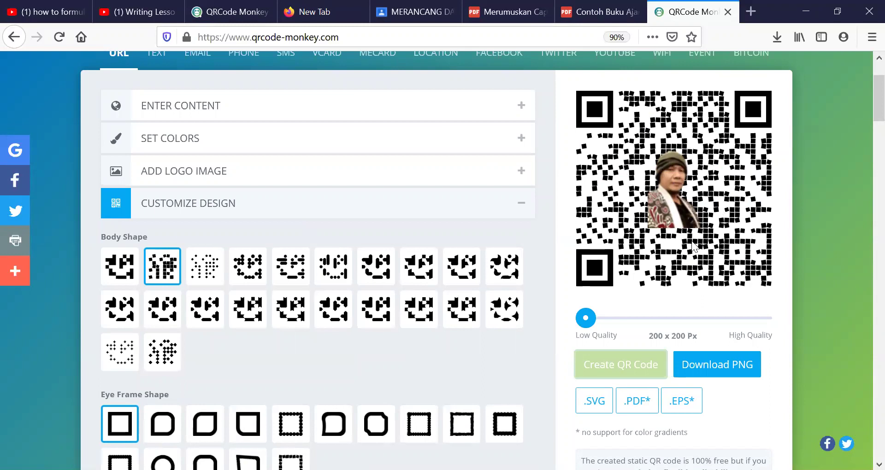
Step: Download the QR code as a PNG file and open the saved image
left_click(707, 372)
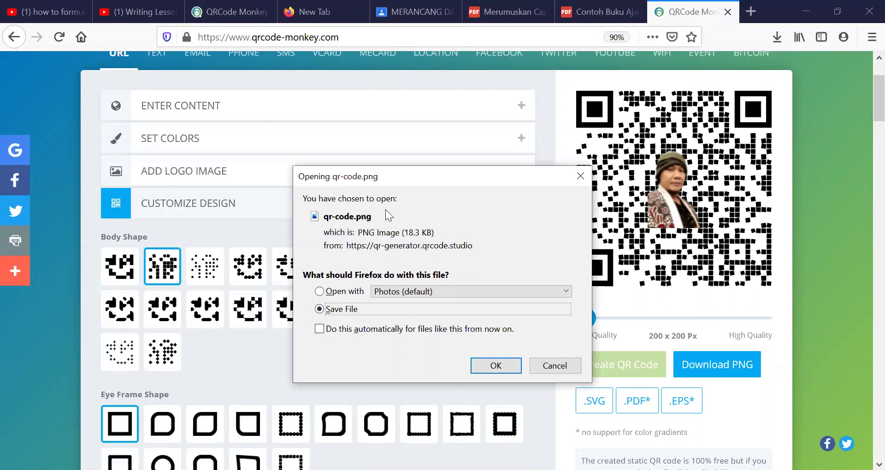
left_click(493, 365)
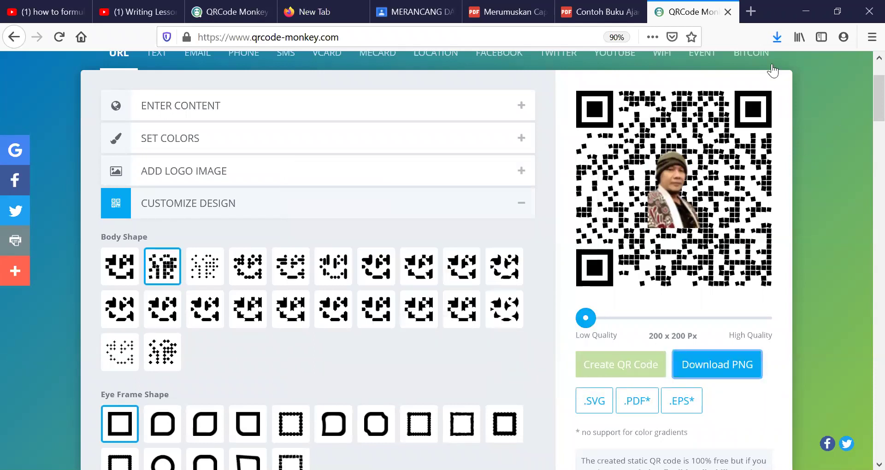
left_click(776, 38)
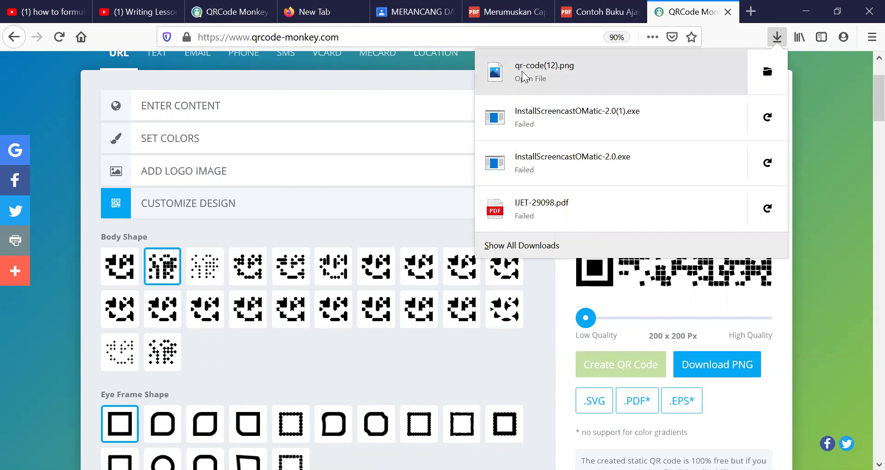
left_click(522, 72)
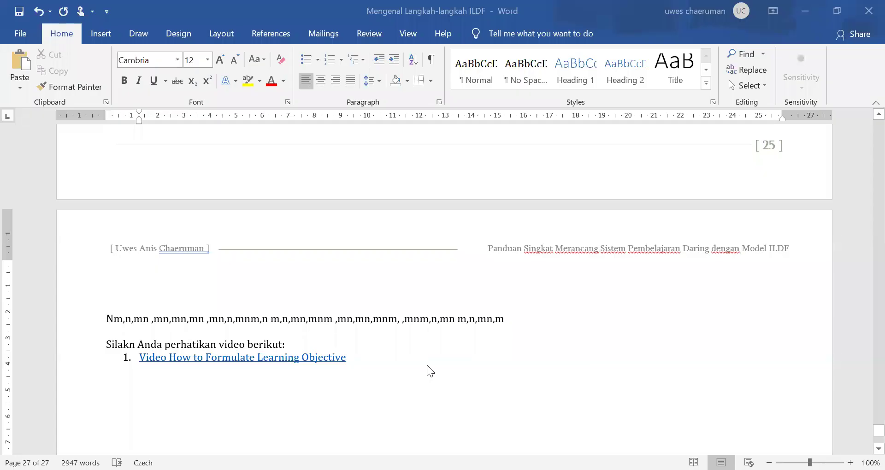
Step: In the Word document, paste the QR code image below the video link and shrink it to about 4 cm square
left_click(143, 377)
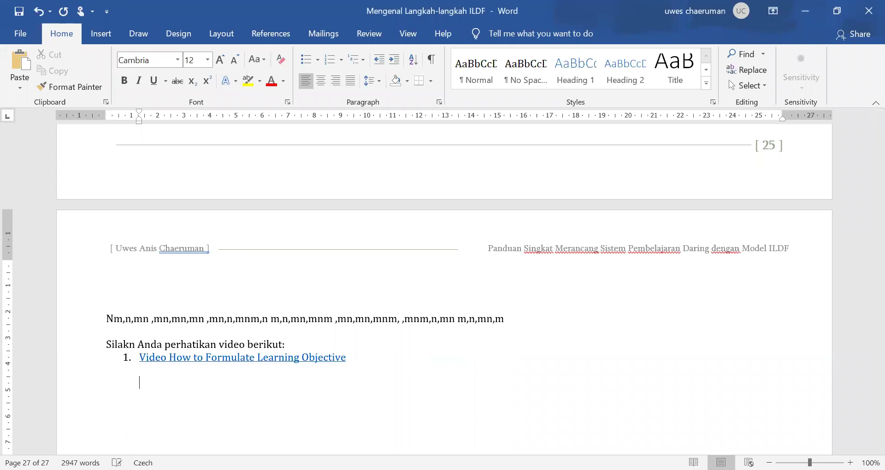
key("ctrl+v")
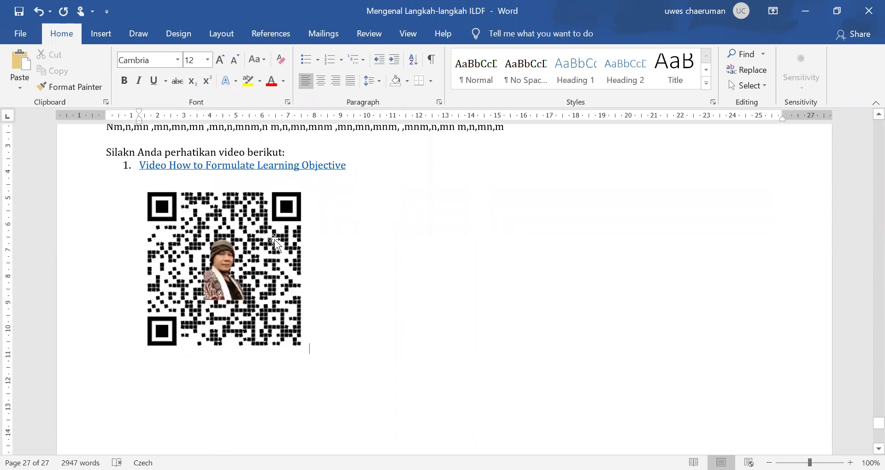
left_click(286, 314)
left_click_drag(309, 355, 222, 284)
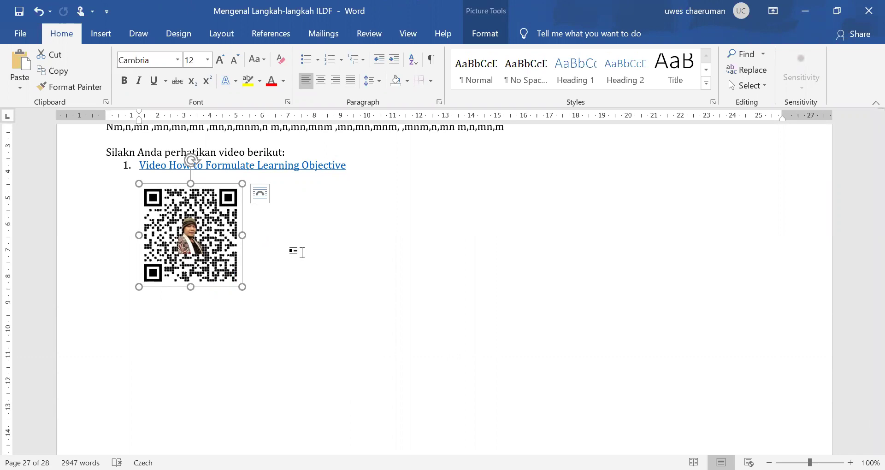
scroll(302, 253, "up", 5)
scroll(302, 259, "up", 2)
scroll(302, 254, "down", 3)
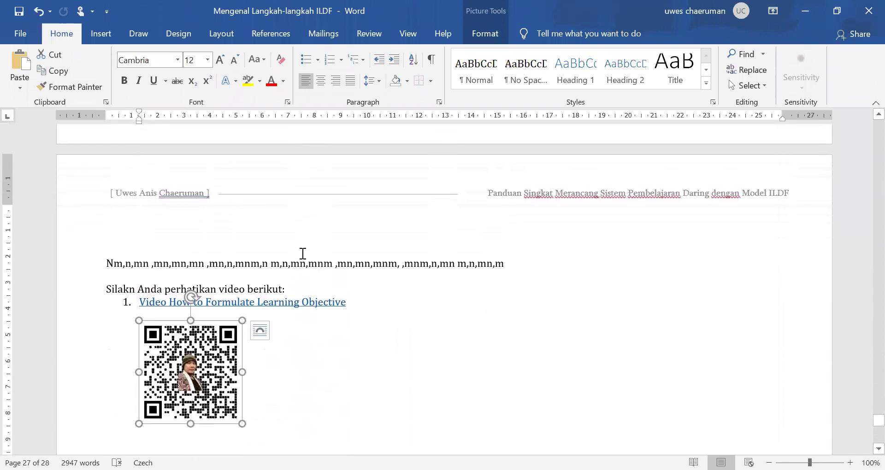
scroll(302, 254, "down", 1)
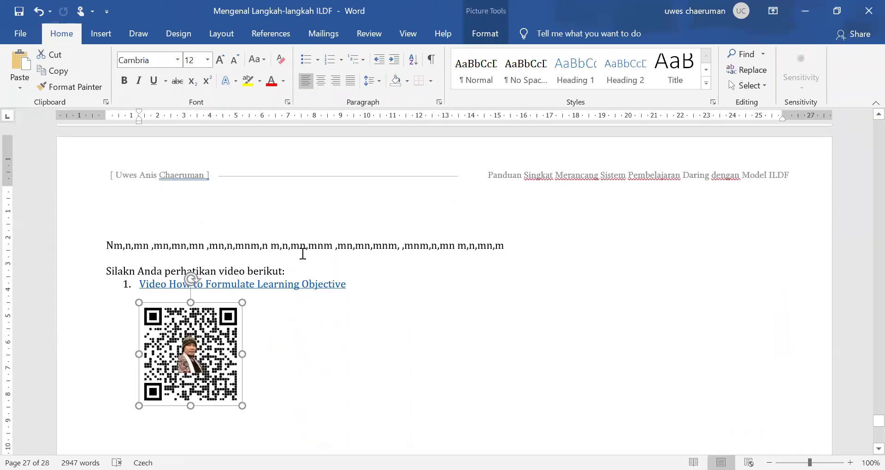
scroll(302, 254, "down", 3)
scroll(302, 252, "down", 1)
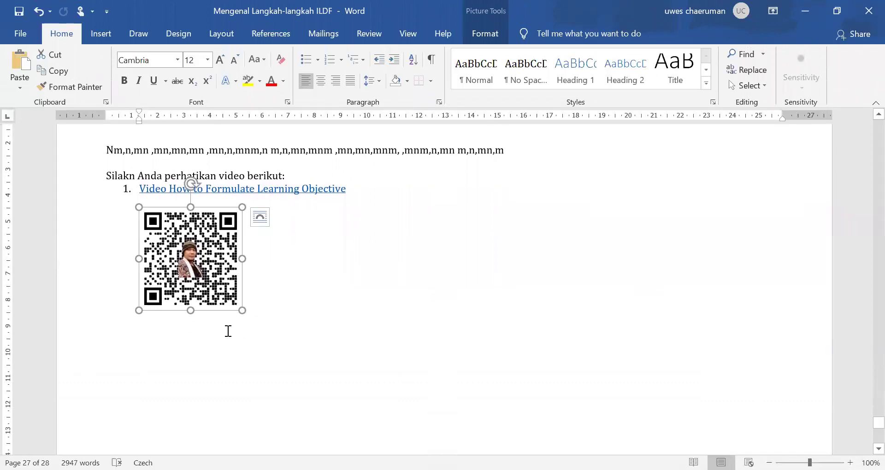
Step: Add the text "RICH-CONTENT" at font size 28 on the line below the QR code
left_click(226, 330)
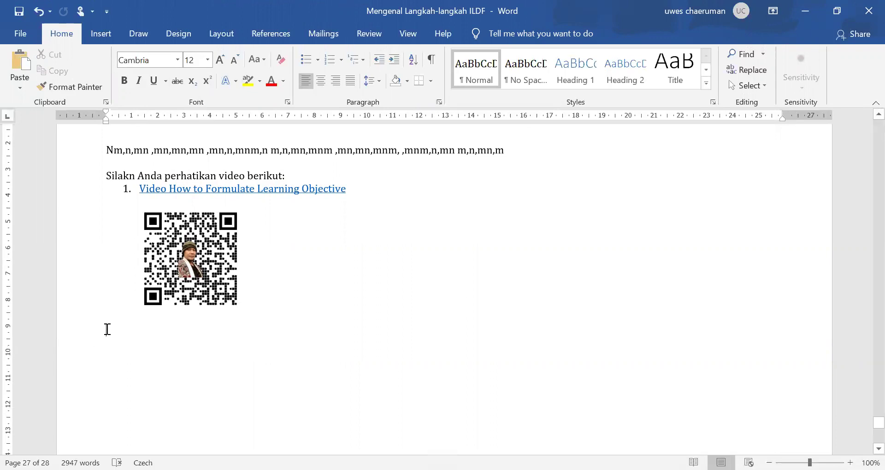
left_click(207, 59)
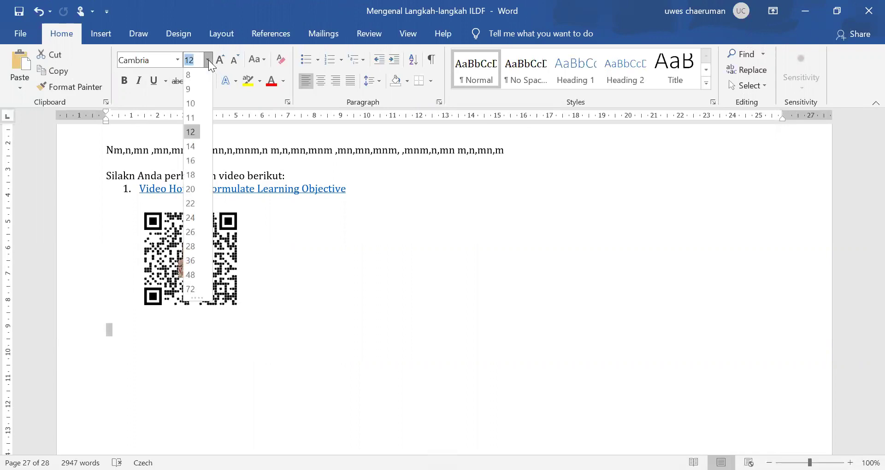
left_click(191, 246)
left_click(113, 345)
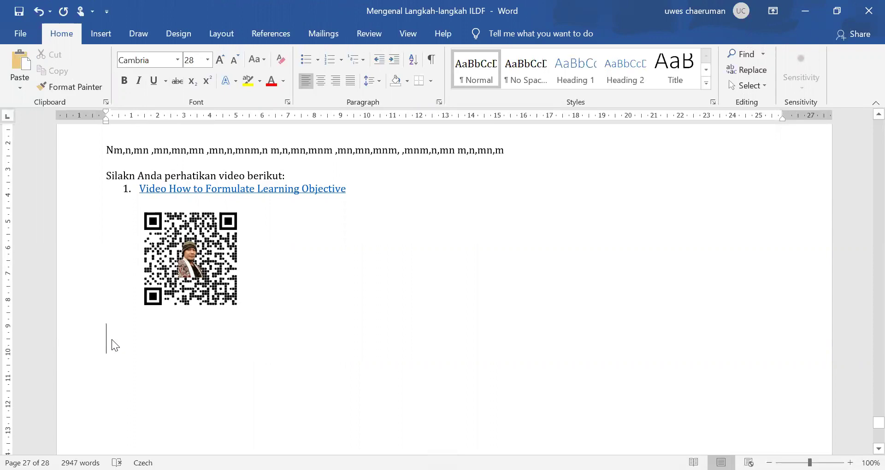
type("RICH")
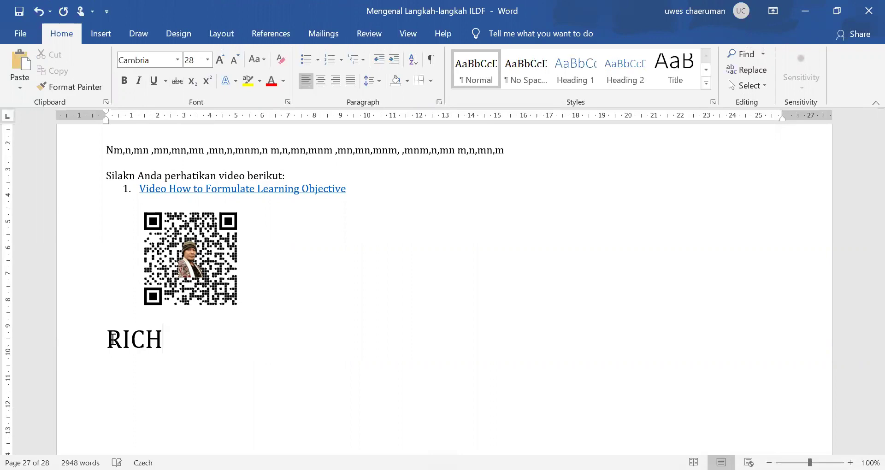
type("-CONTENT")
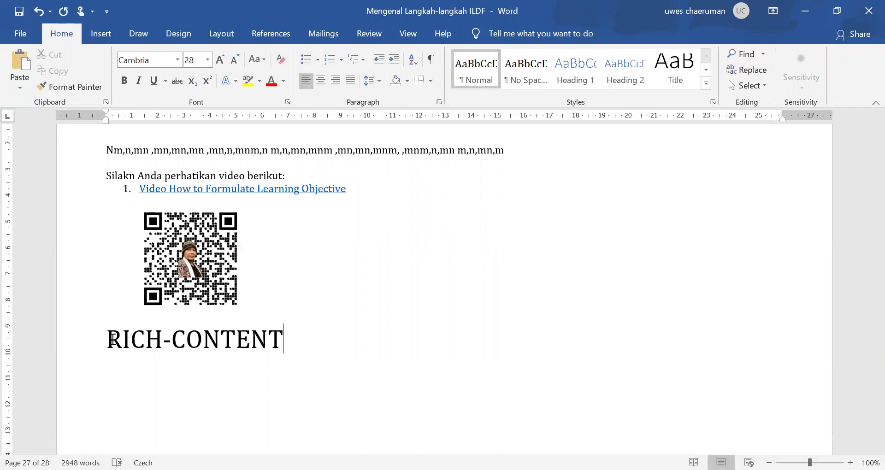
Step: Examine the finished book's hypercontent examples: the Hypercontent link box on page 18 and the QR code captioned "Model-model Pembelajaran"
scroll(415, 280, "up", 10)
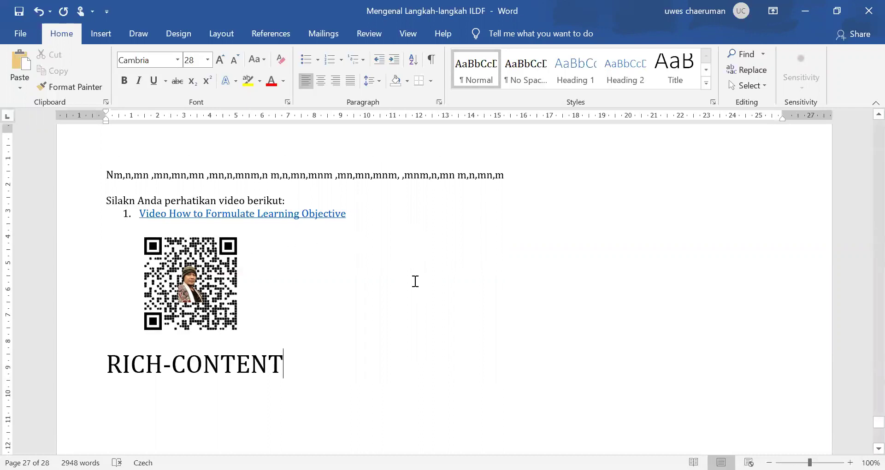
scroll(414, 281, "up", 20)
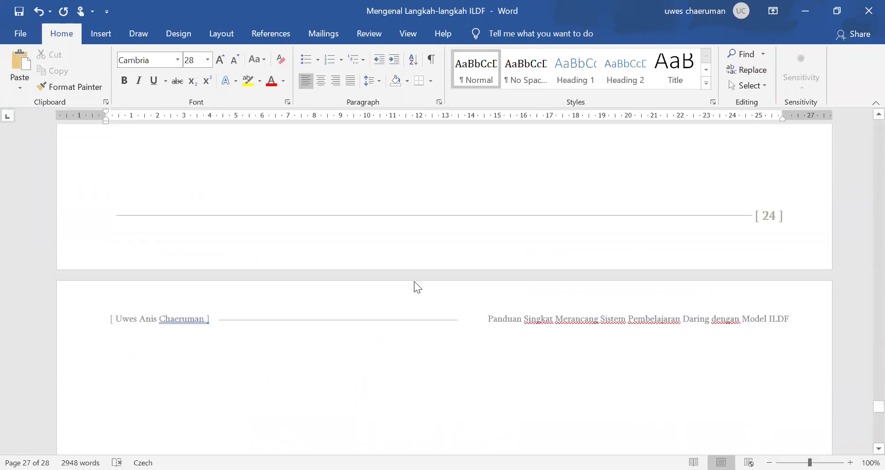
scroll(414, 281, "up", 20)
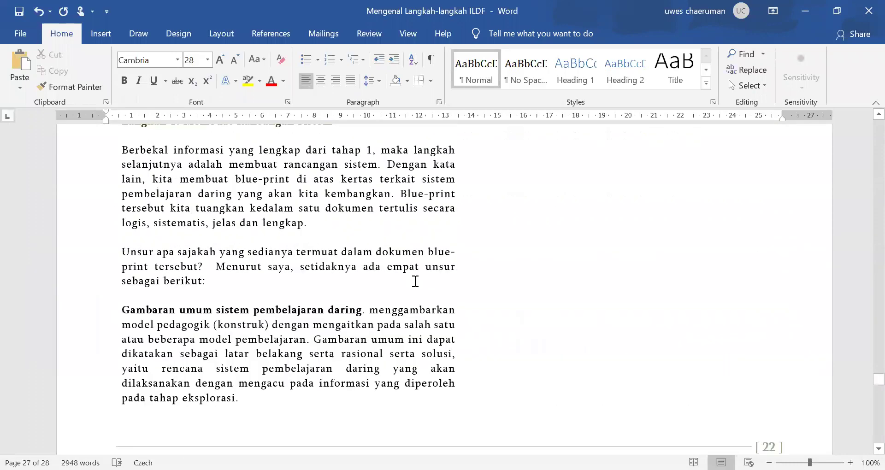
scroll(414, 281, "up", 20)
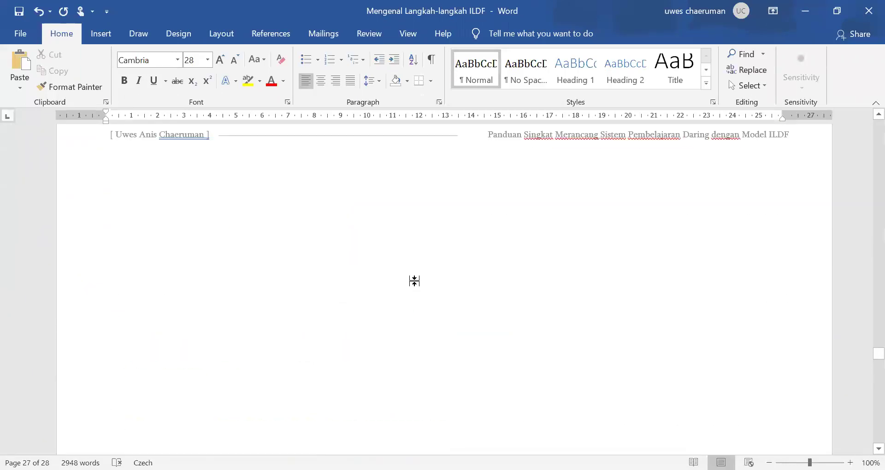
scroll(413, 282, "up", 15)
scroll(415, 281, "down", 10)
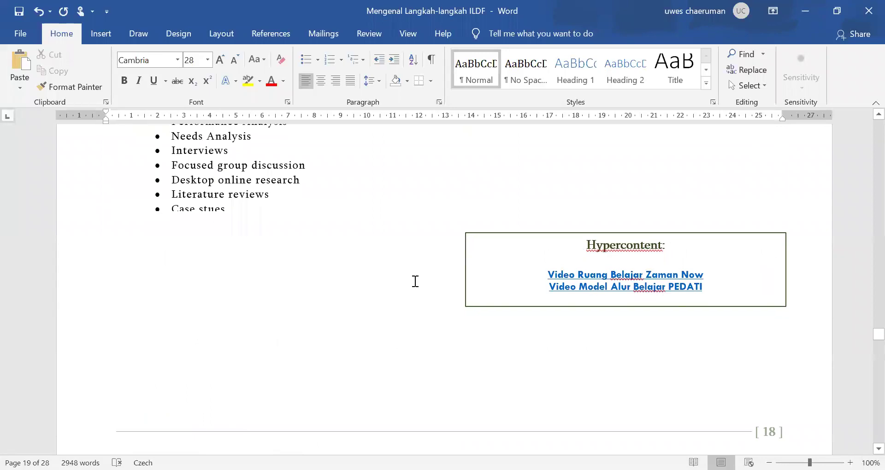
scroll(331, 234, "up", 2)
scroll(331, 234, "up", 15)
scroll(332, 235, "up", 20)
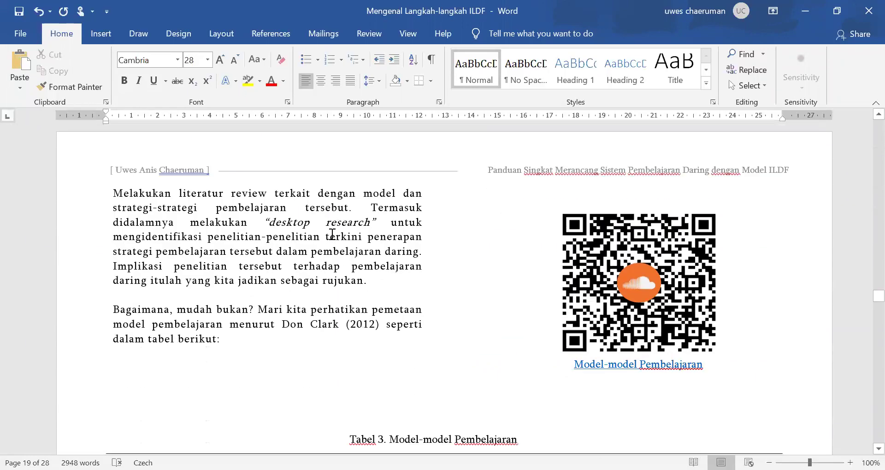
scroll(332, 234, "down", 1)
right_click(331, 231)
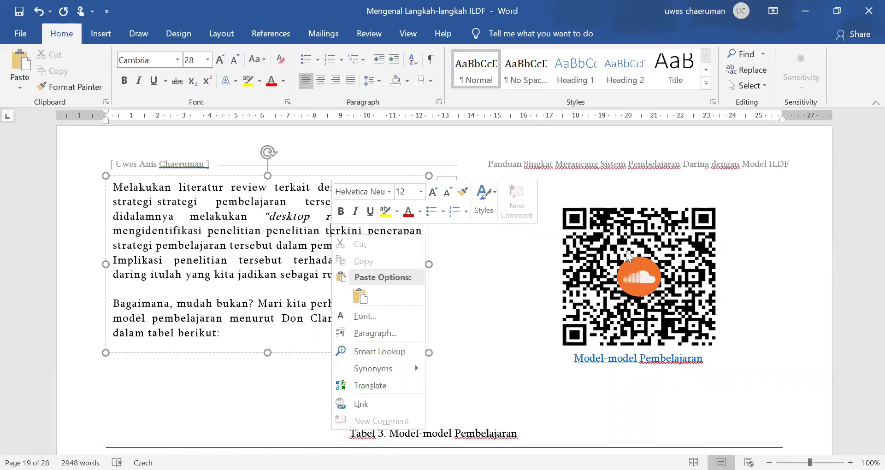
Step: Examine the YouTube QR codes captioned "Melakukan Analisis Kebutuhan" on page 14 and "Mengenal ILDF" on page 2
scroll(528, 304, "up", 5)
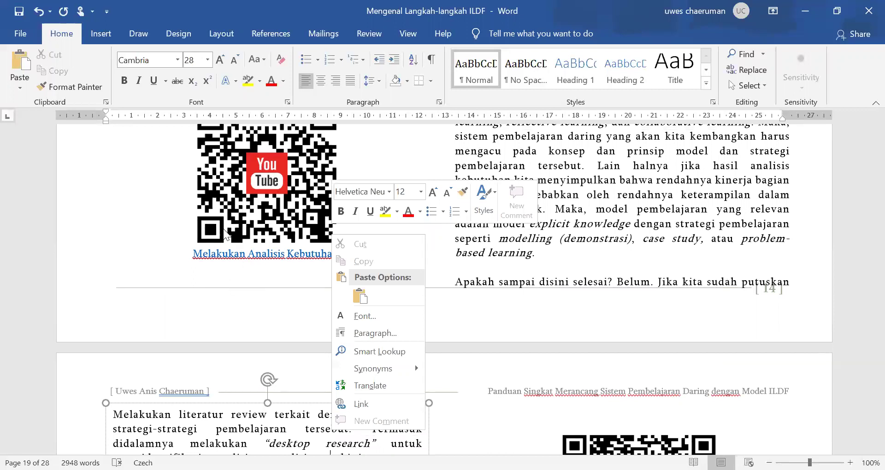
scroll(558, 361, "down", 3)
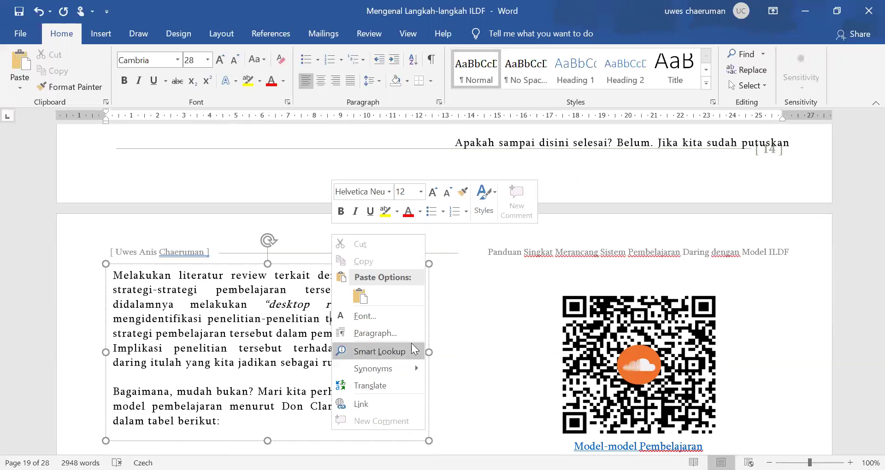
scroll(533, 328, "up", 10)
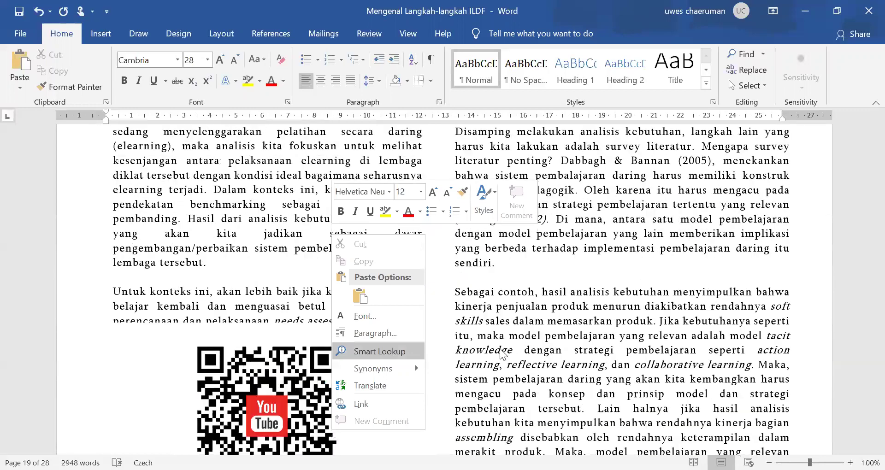
scroll(500, 351, "up", 10)
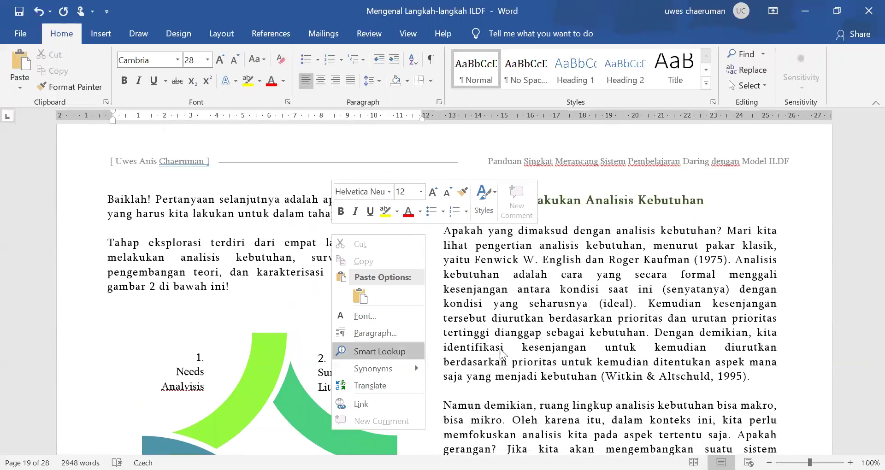
scroll(500, 349, "up", 15)
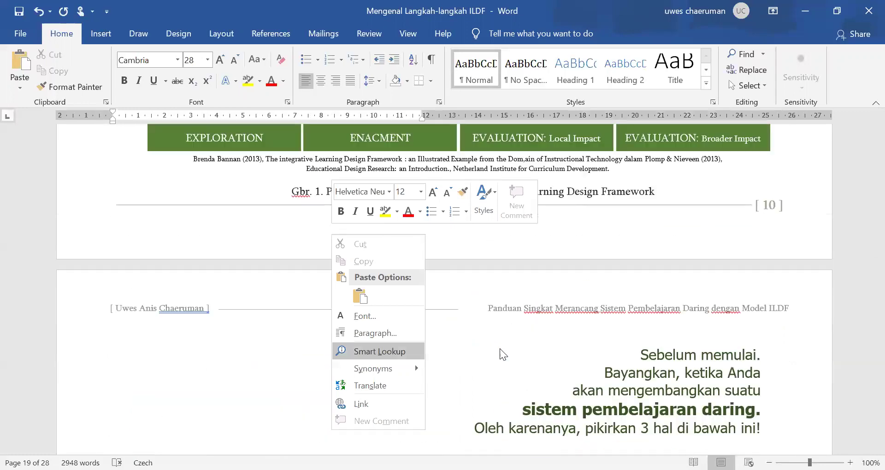
scroll(500, 351, "up", 12)
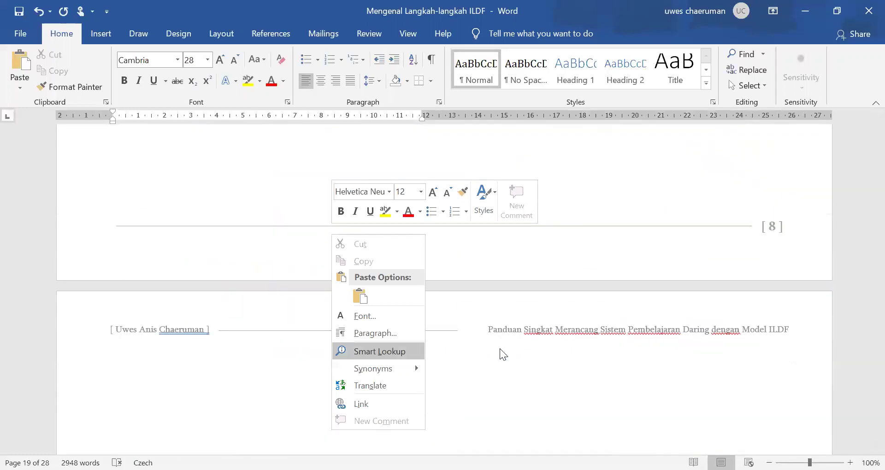
scroll(500, 349, "up", 12)
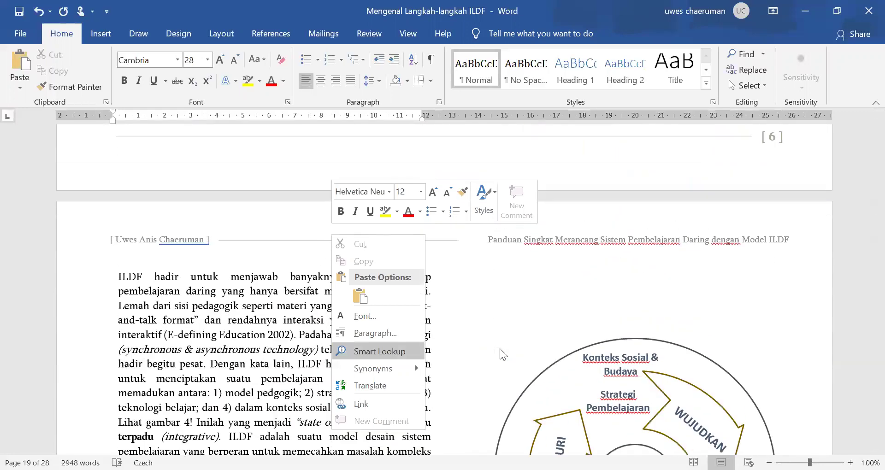
scroll(500, 348, "up", 15)
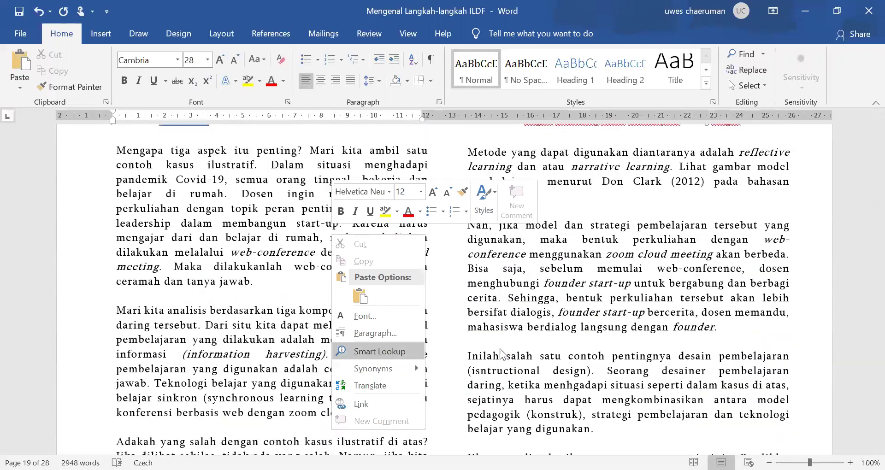
scroll(499, 348, "up", 10)
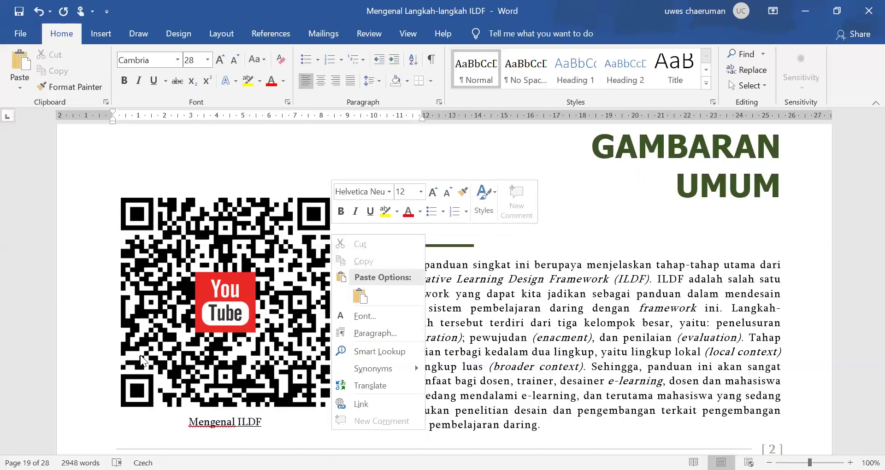
left_click(548, 232)
scroll(549, 231, "up", 7)
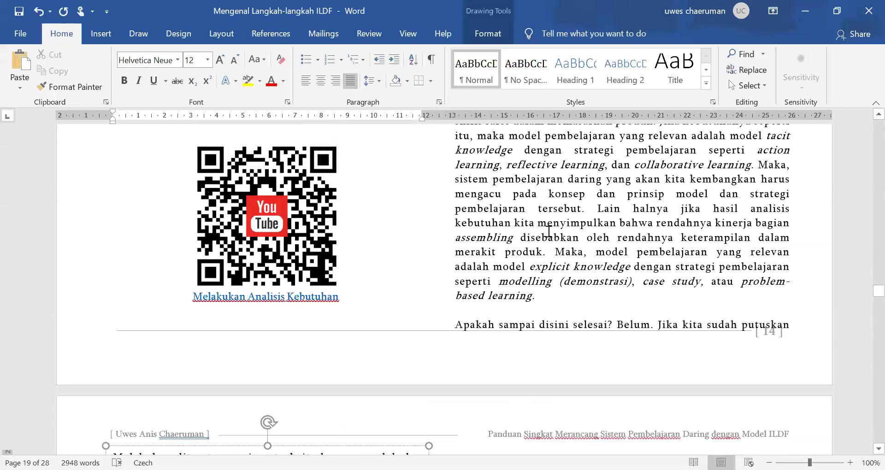